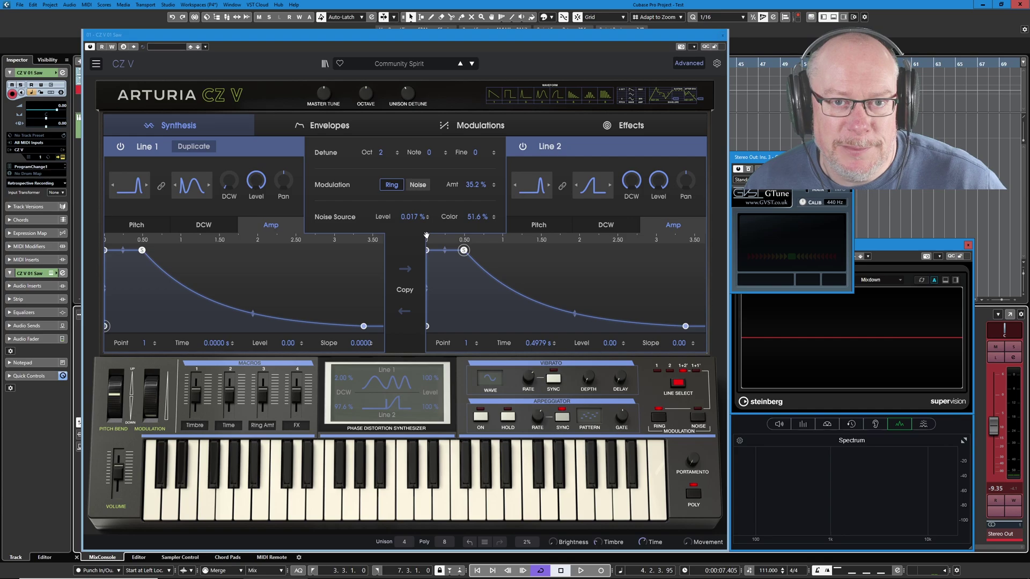
Bypass all four effects of the Community Spirit preset: the multimode filter, reverb, delay and chorus.
click(630, 128)
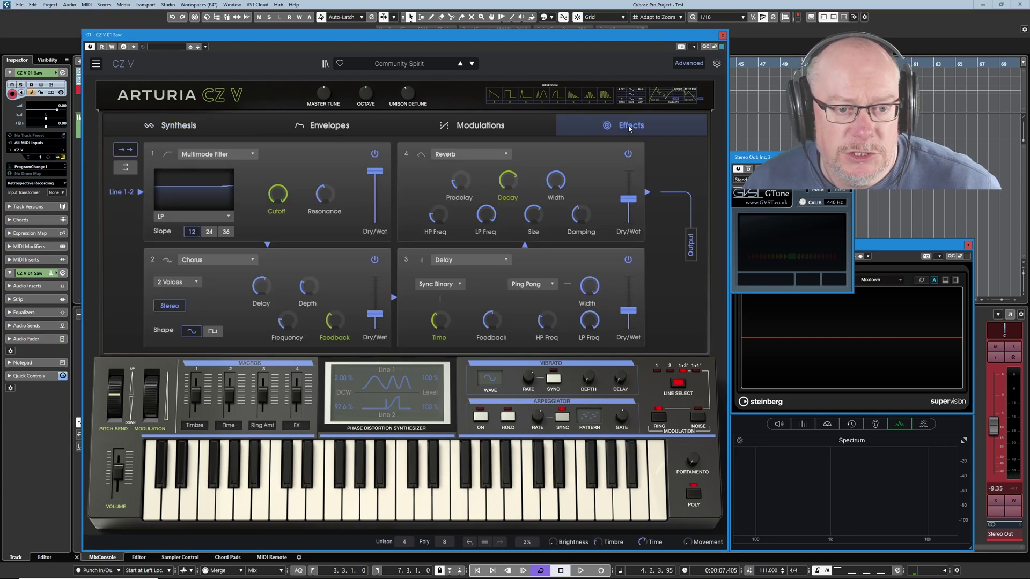
click(374, 155)
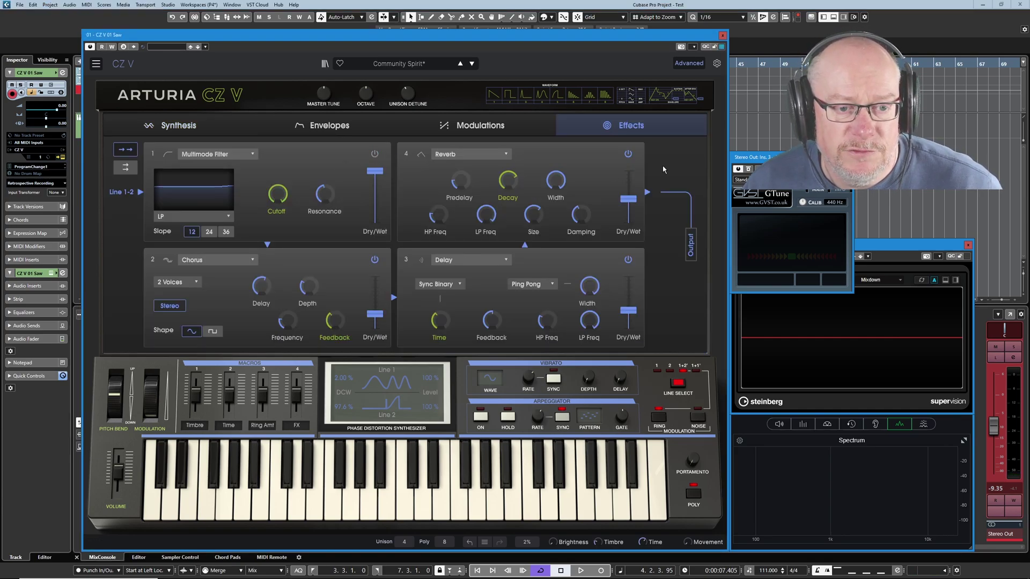
click(626, 260)
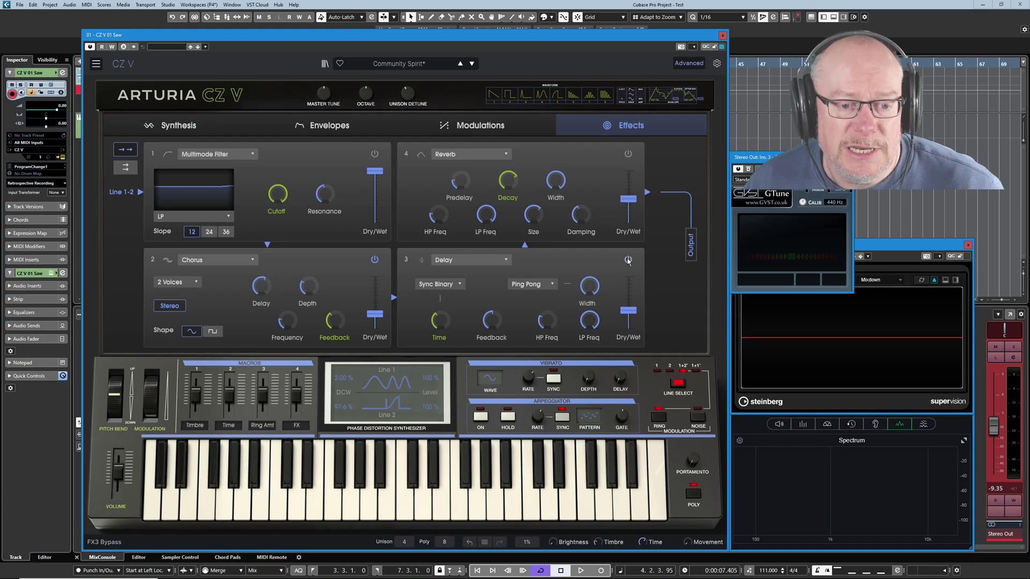
click(375, 260)
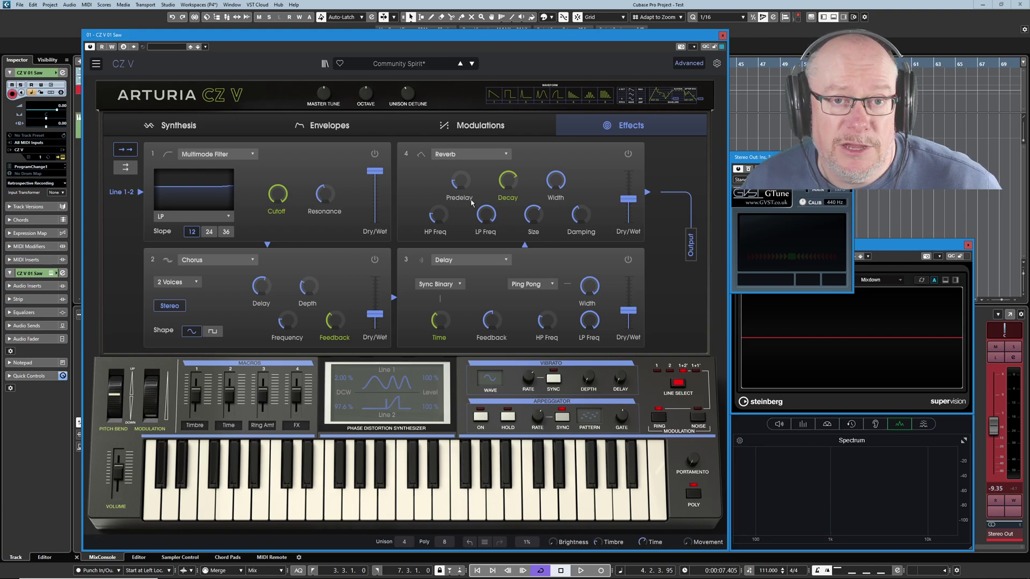
Return to the synthesis settings and try out a different unison detune amount while playing a note.
click(193, 128)
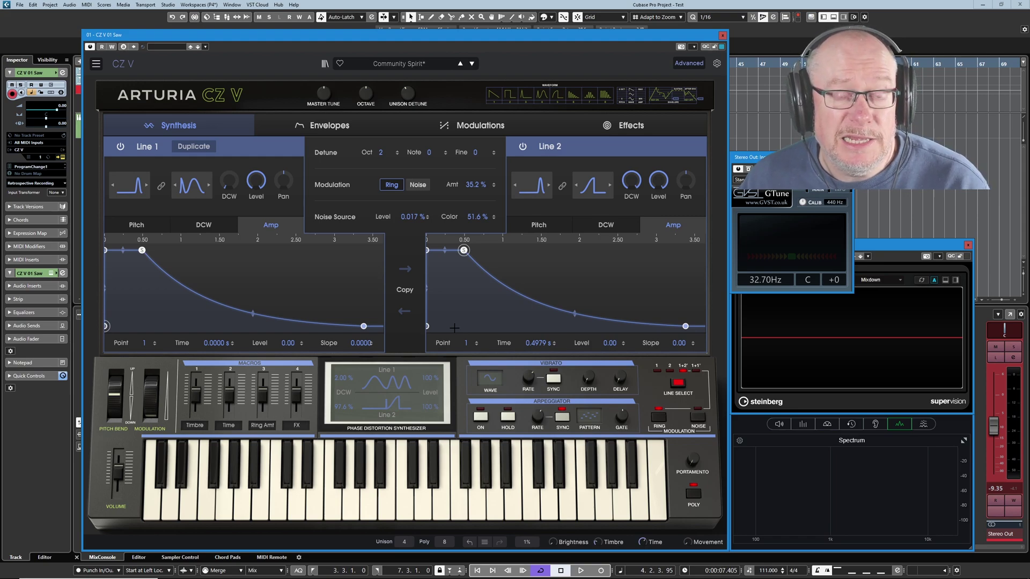
click(427, 326)
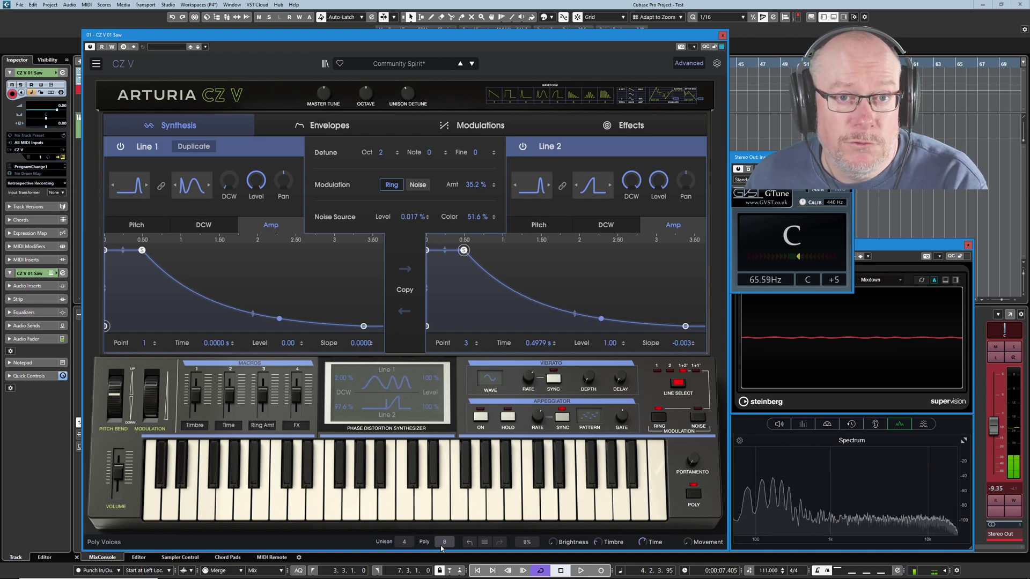
mouse_move(408, 93)
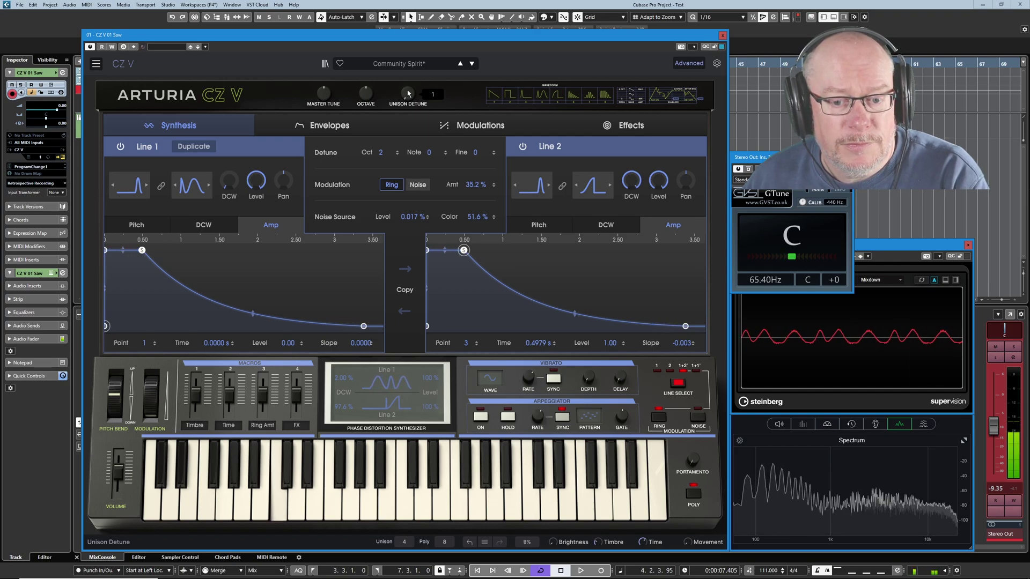
drag(410, 91, 411, 47)
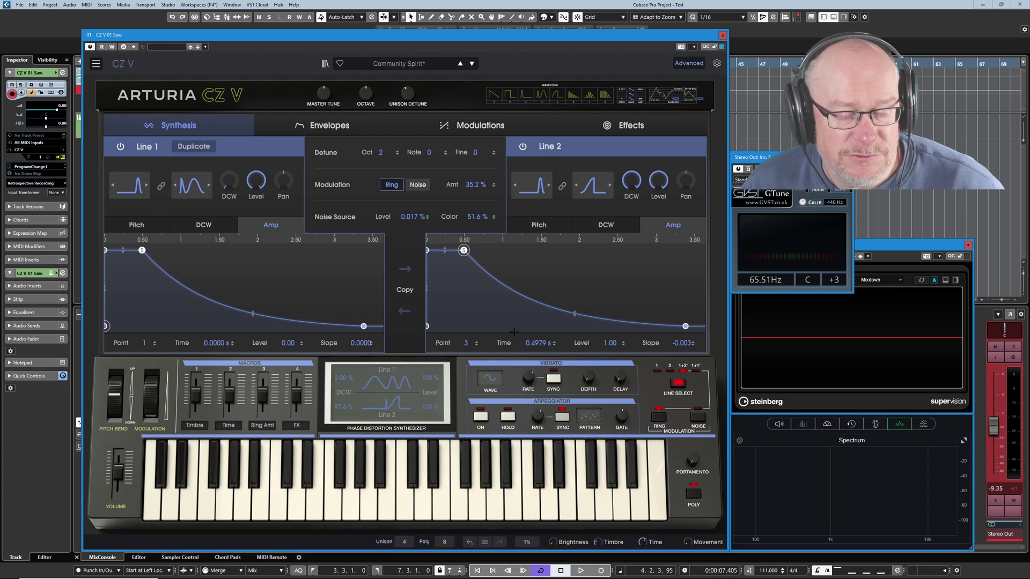
Show the pitch envelopes of both lines and switch off Line 1 to isolate Line 2.
click(539, 225)
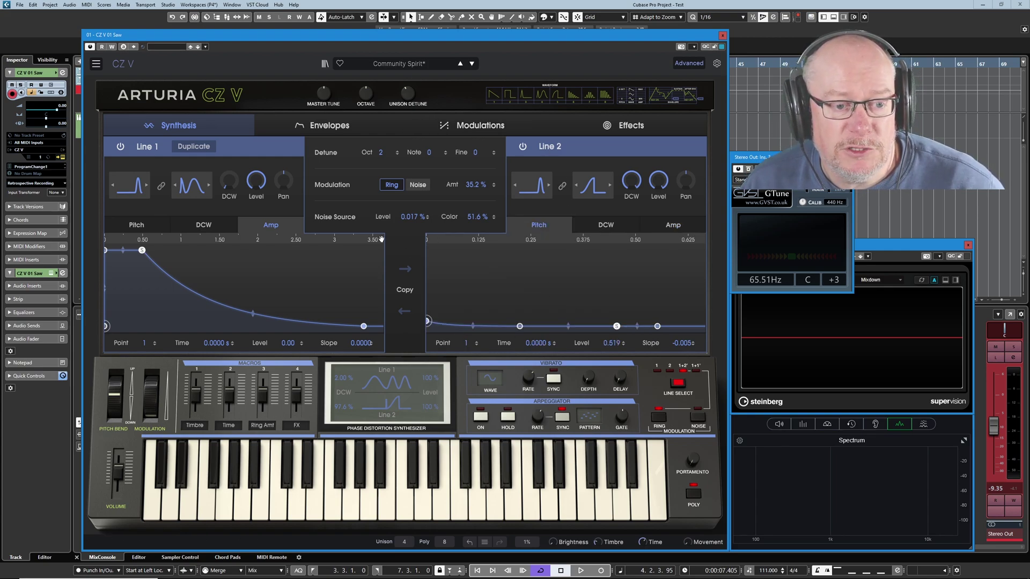
click(136, 224)
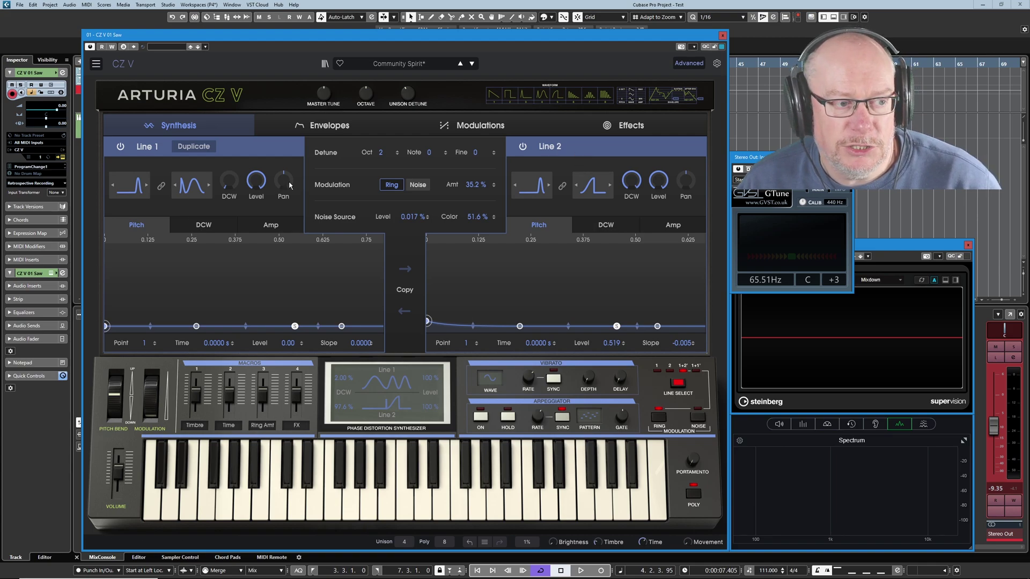
click(121, 147)
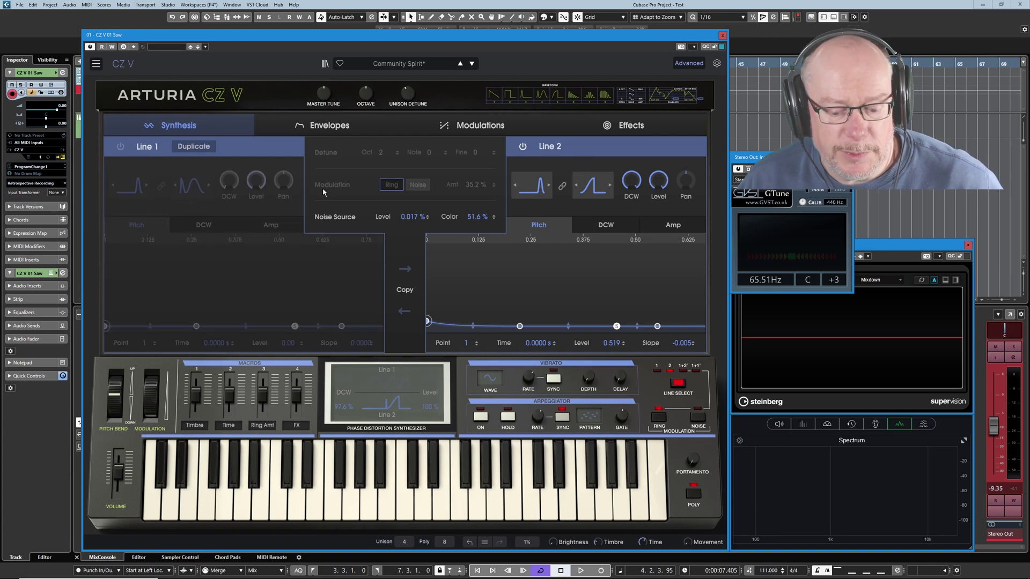
Try different levels for the first point of Line 2's pitch envelope, including 0.772, 0.085 and 0.577.
drag(427, 321, 429, 322)
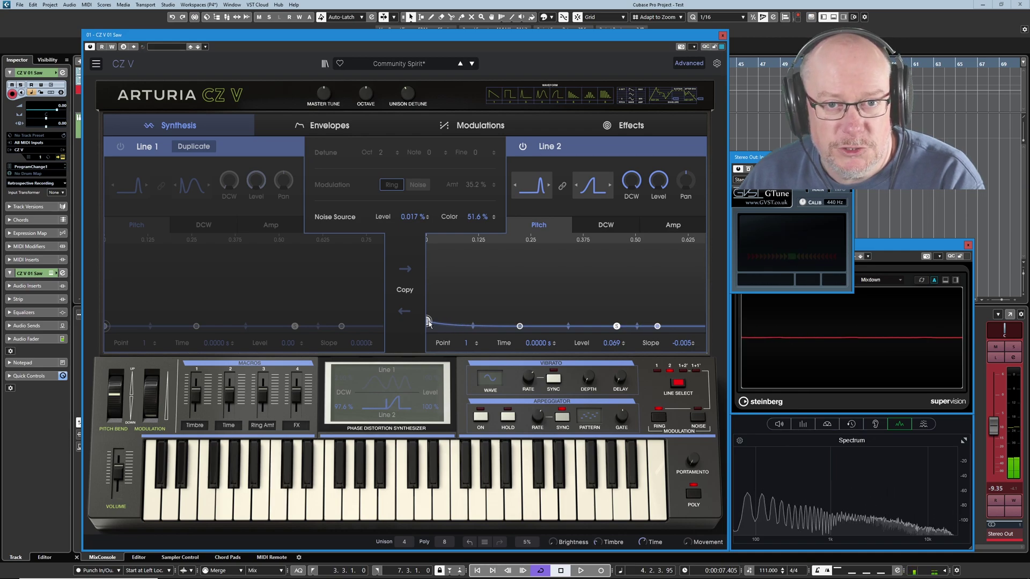
drag(429, 321, 414, 271)
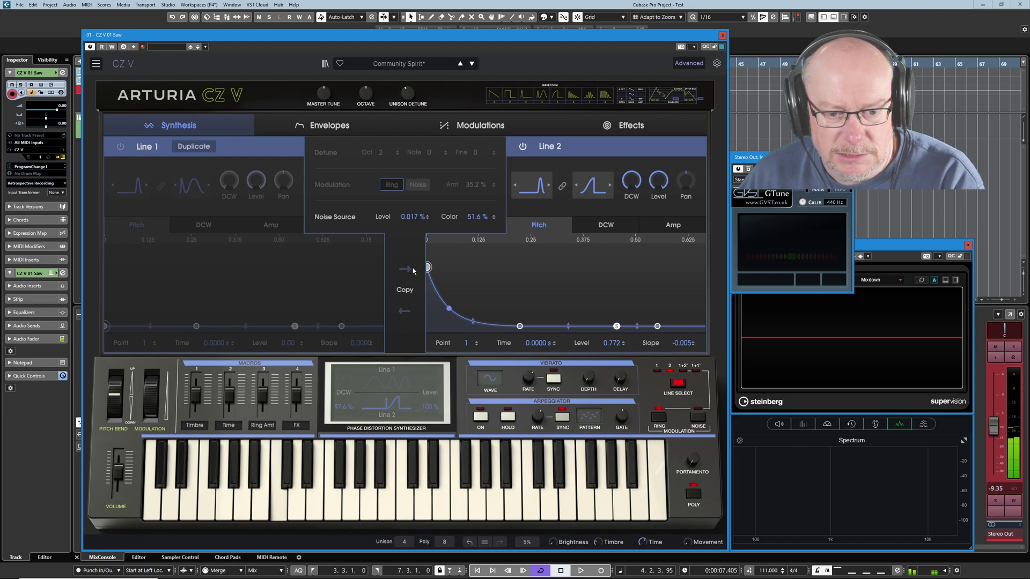
drag(413, 271, 410, 324)
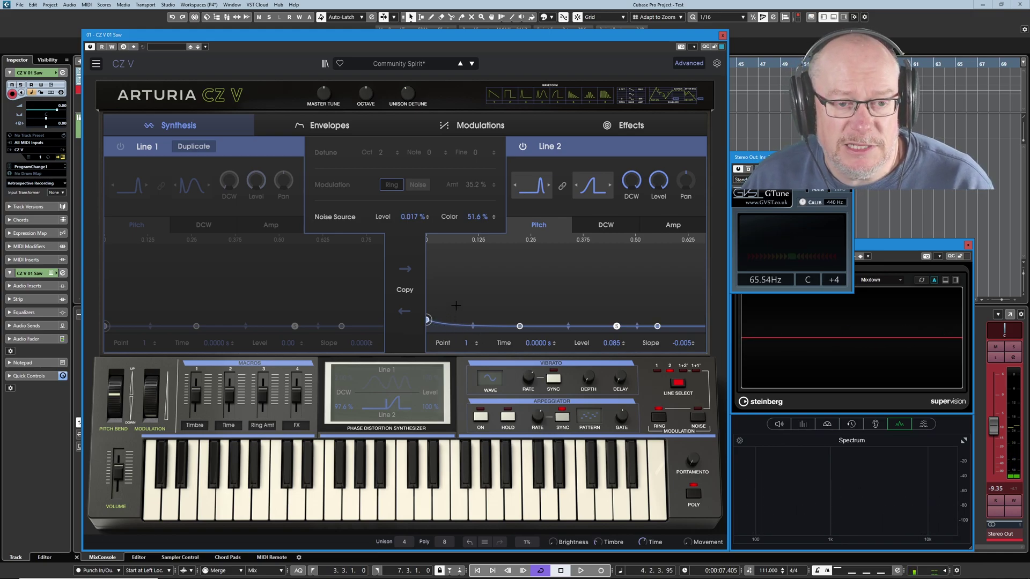
drag(427, 320, 429, 285)
mouse_move(407, 92)
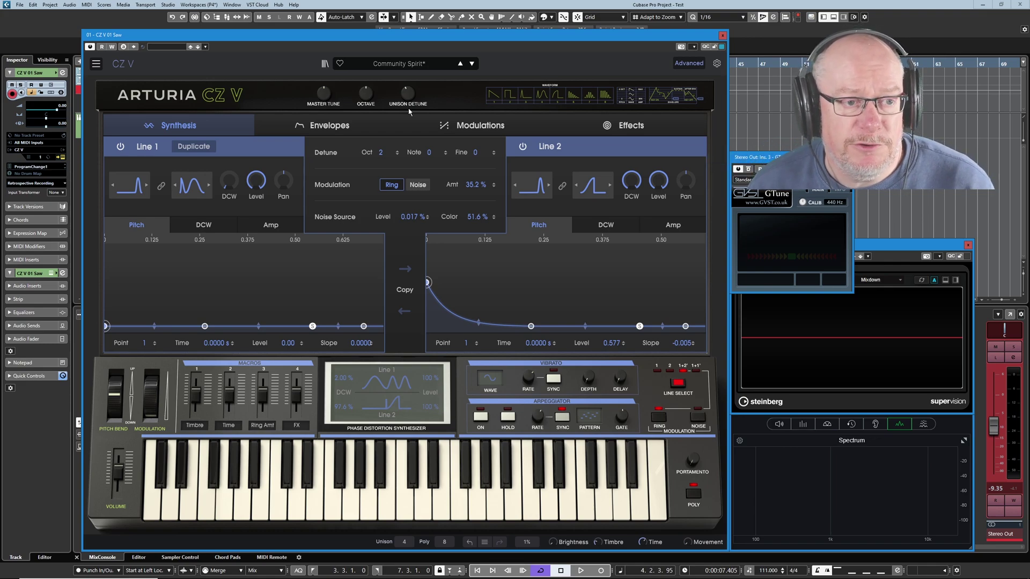
Reload the Community Spirit preset to discard the edits, and bypass its reverb, delay, chorus and multimode filter.
click(460, 64)
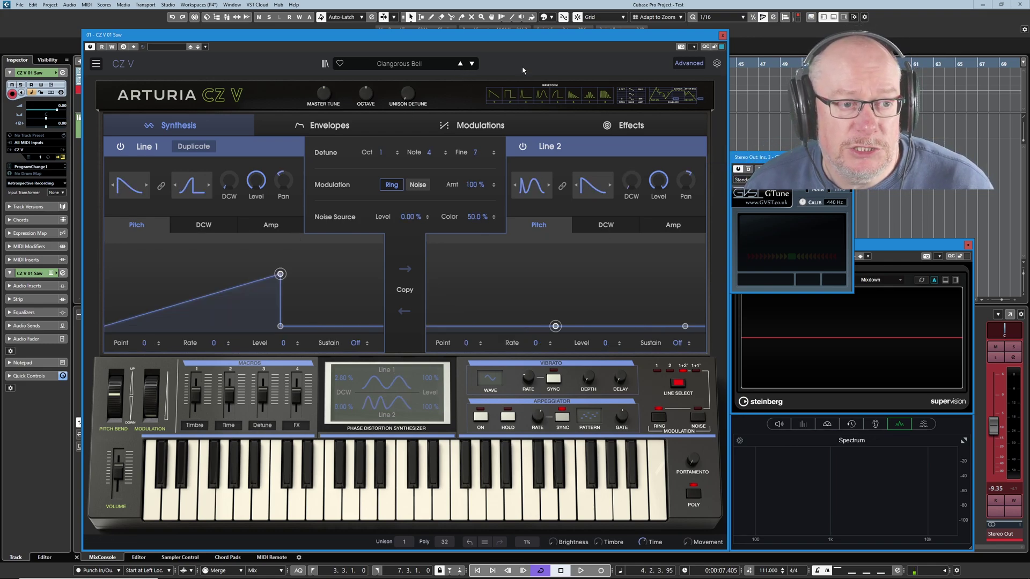
click(472, 64)
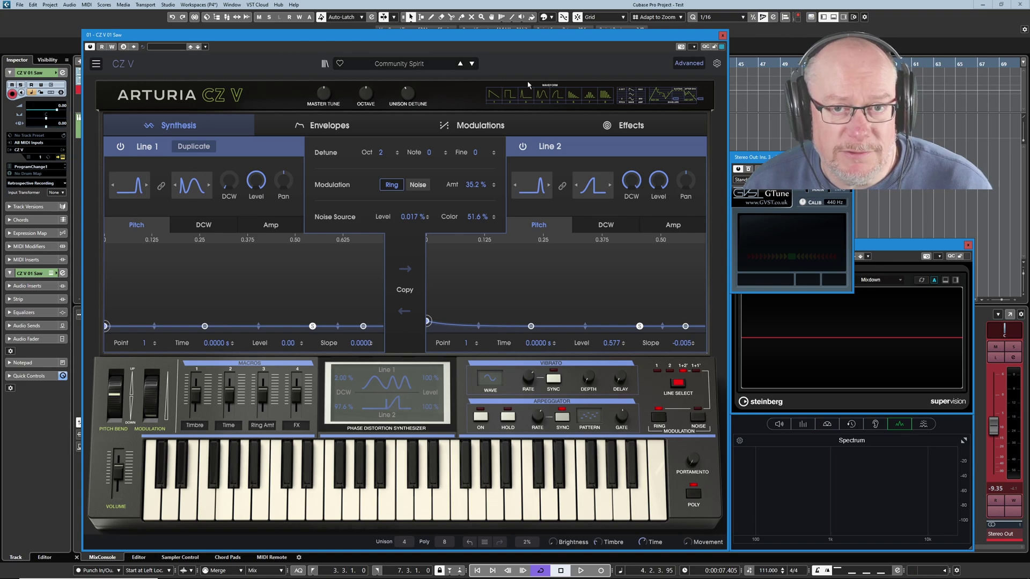
click(631, 129)
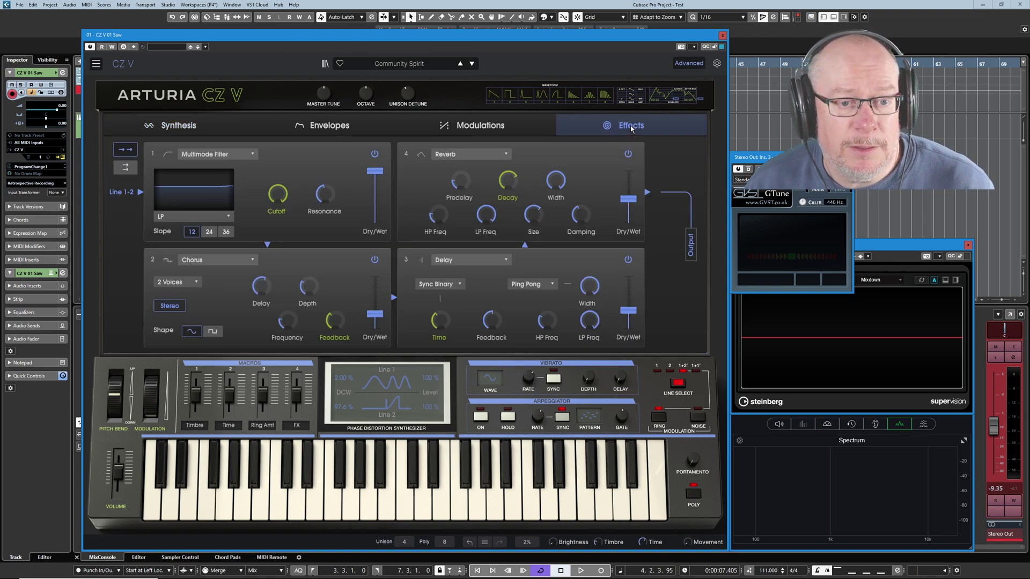
click(628, 153)
click(628, 259)
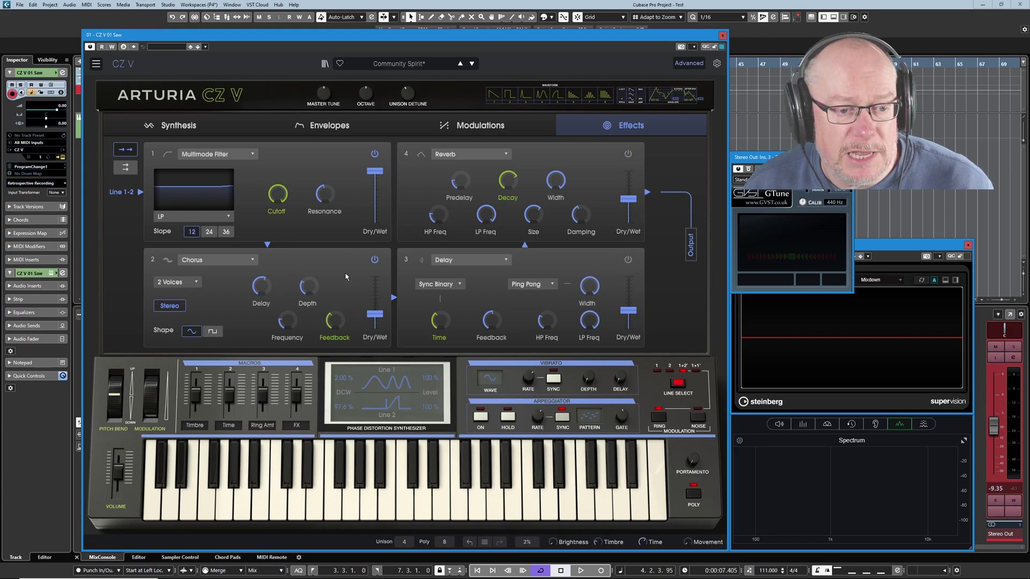
click(374, 259)
click(374, 154)
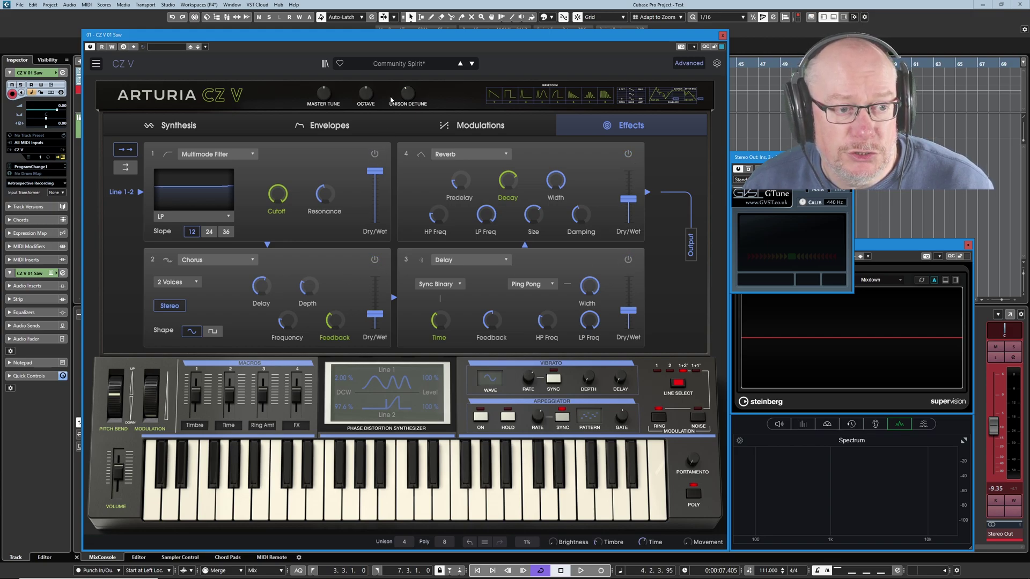
click(172, 125)
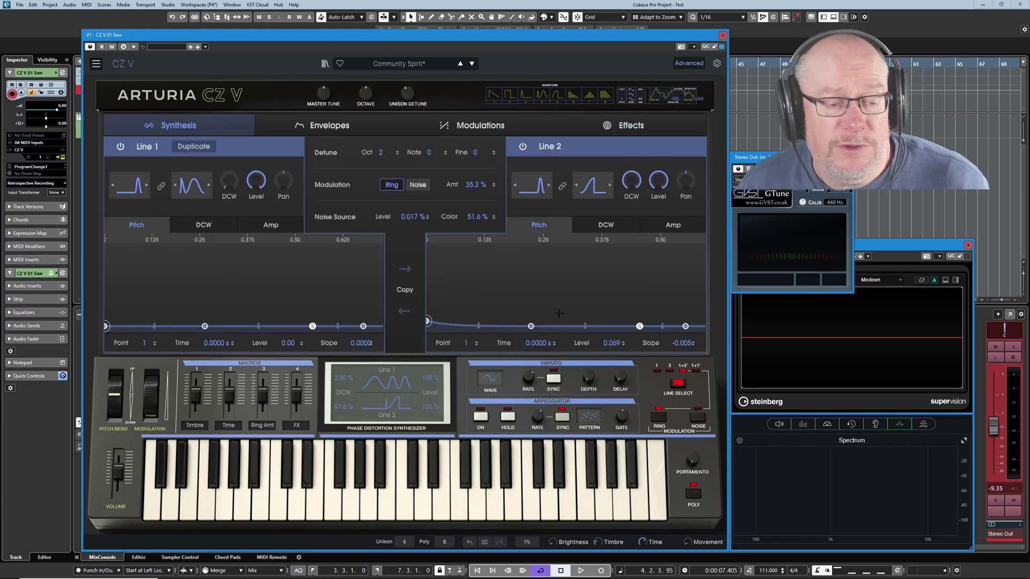
Save the sound as a user preset named tmp with the Template type Test, overwriting the existing preset.
click(96, 63)
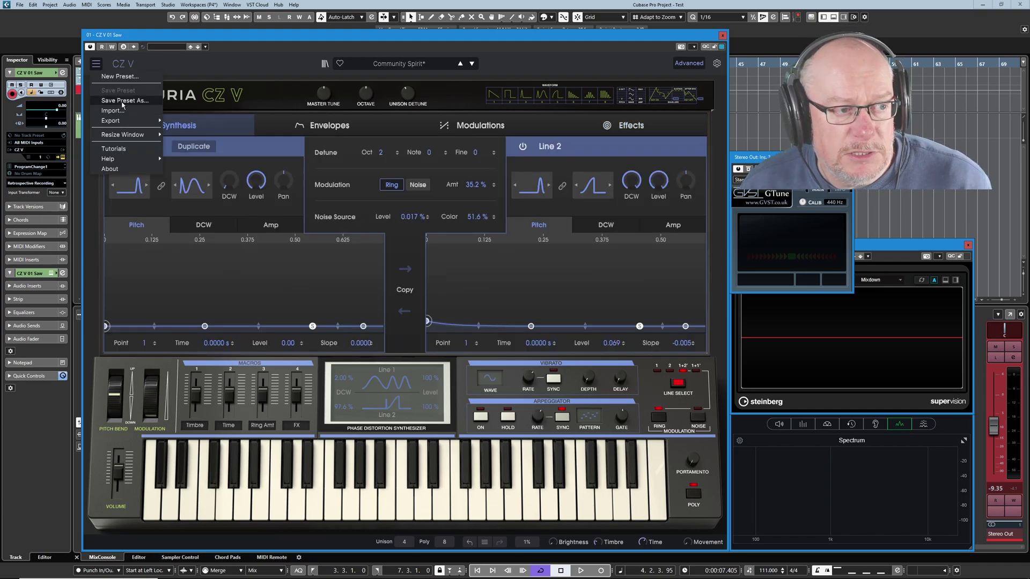
click(112, 104)
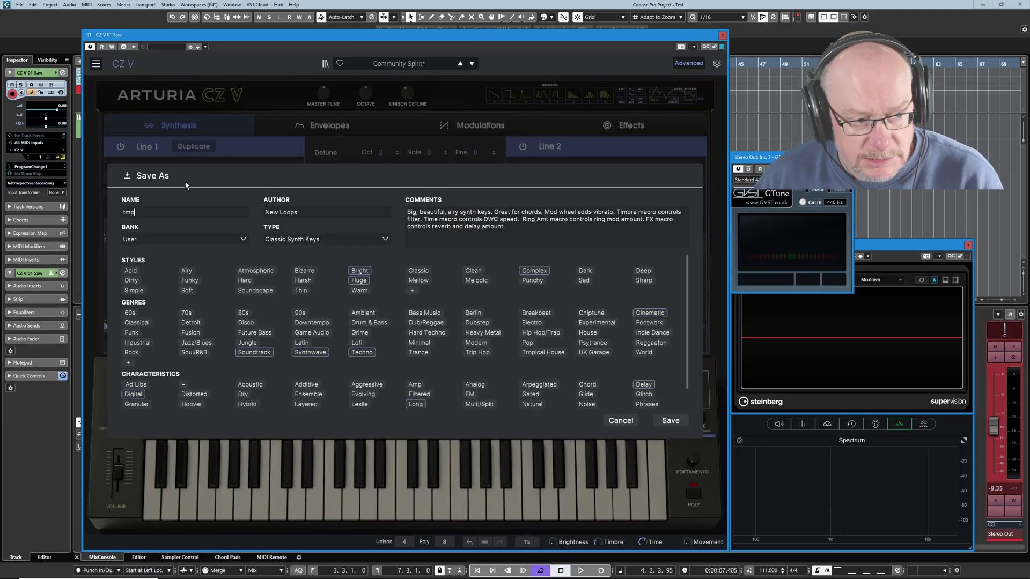
click(384, 239)
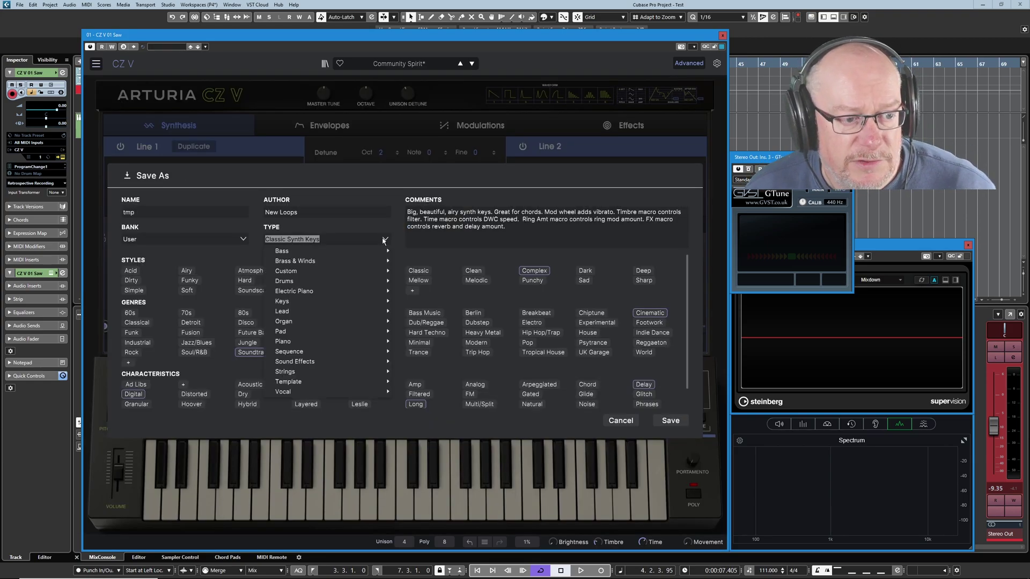
mouse_move(333, 384)
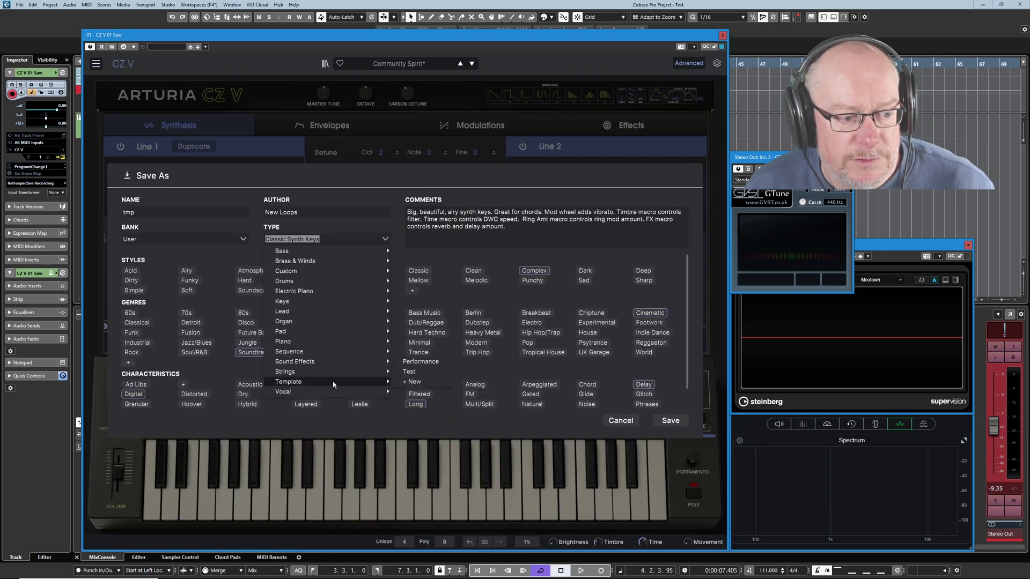
click(410, 372)
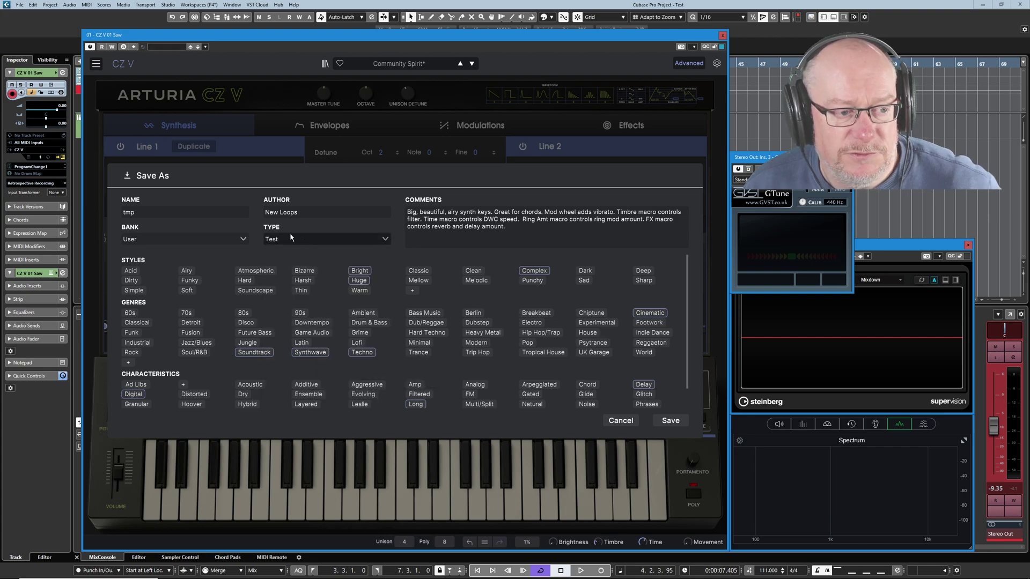
click(671, 421)
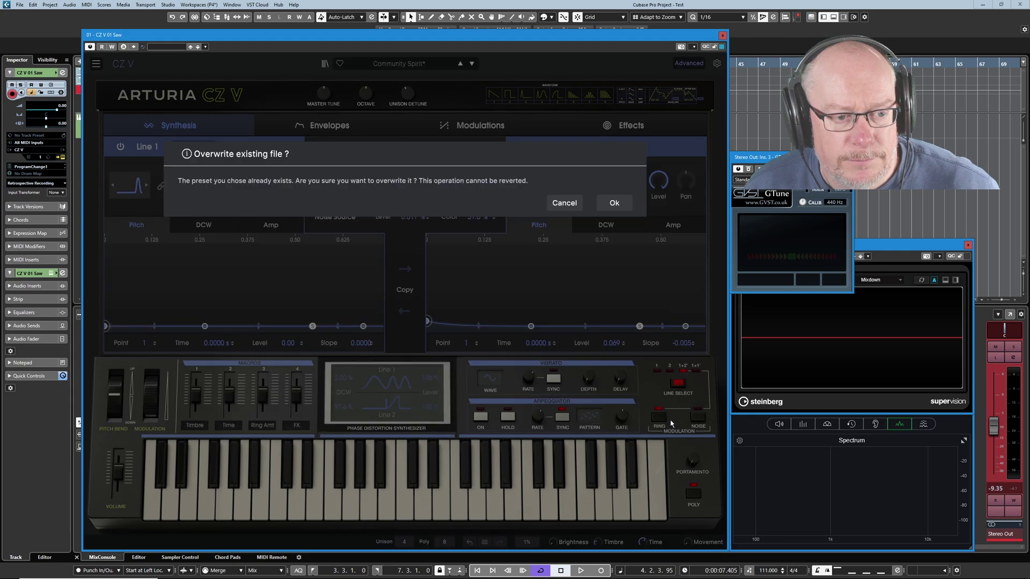
click(613, 203)
Check the effects of the saved tmp preset, and switch from Ring Modulation back to tmp.
click(630, 129)
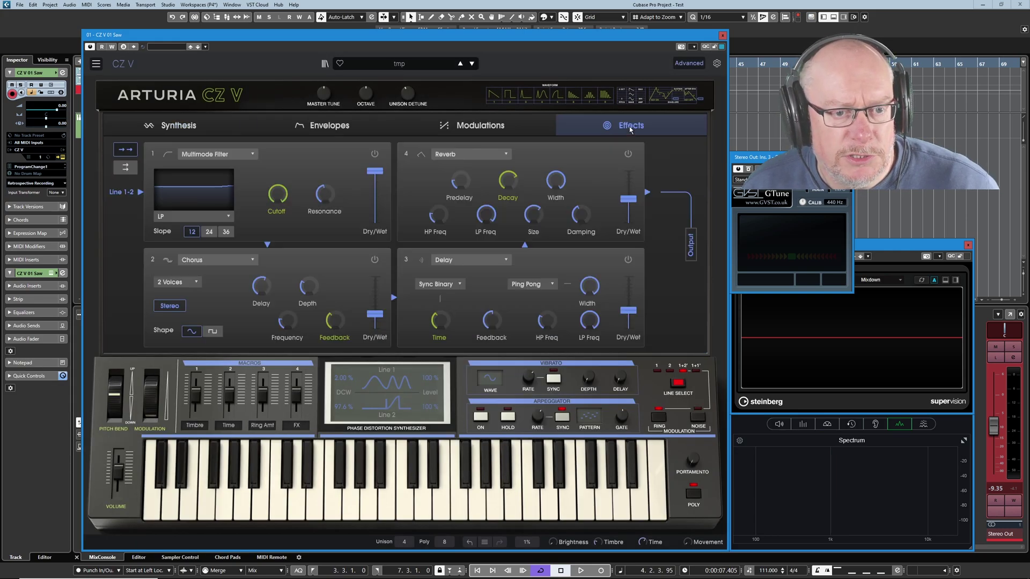
click(175, 128)
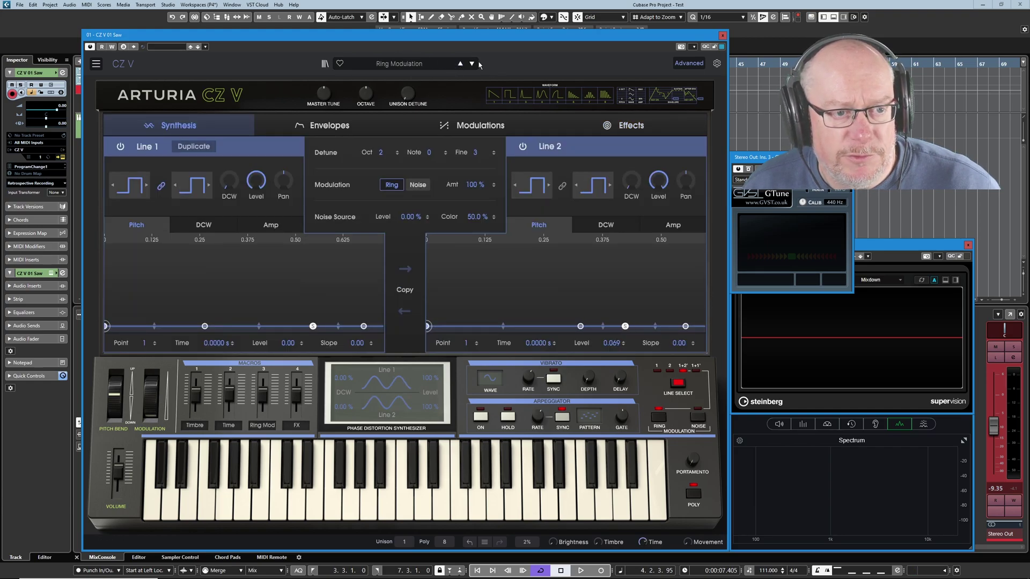
click(471, 65)
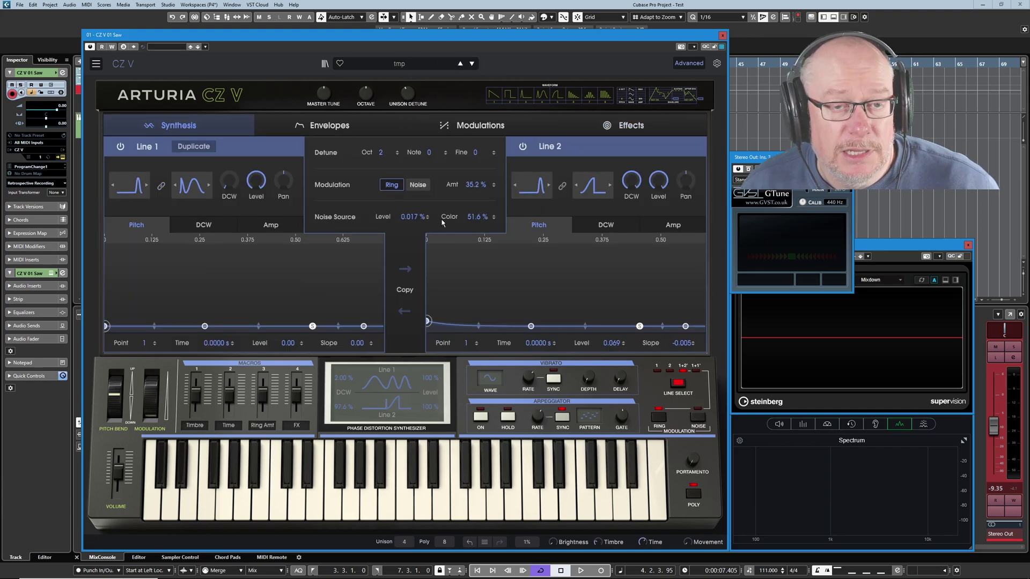
Try raising two points of Line 1's pitch envelope, with point 2 at 0.1337 s and level 0.529, and reload tmp to discard it.
drag(312, 326, 279, 277)
drag(204, 326, 154, 286)
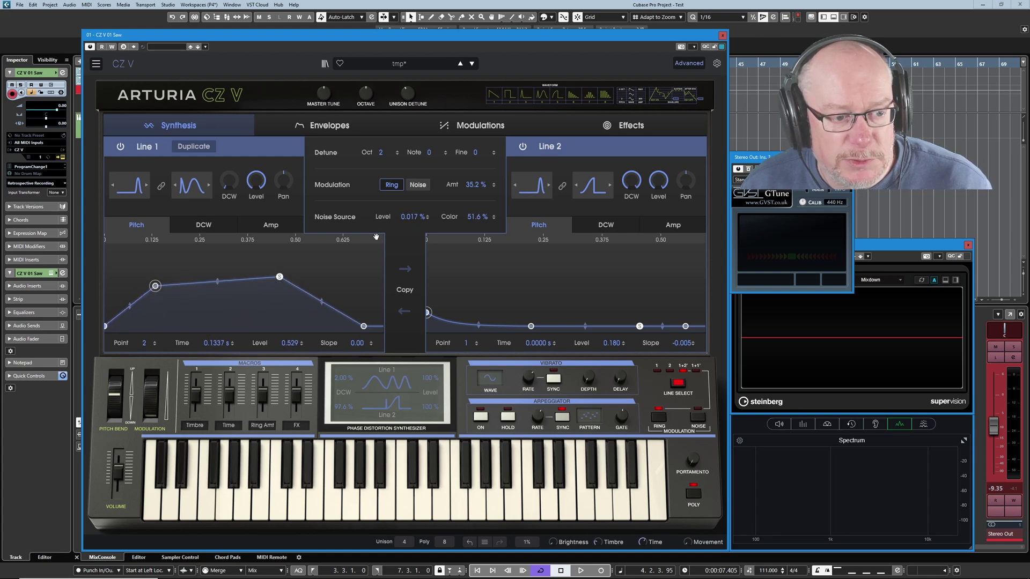
click(460, 65)
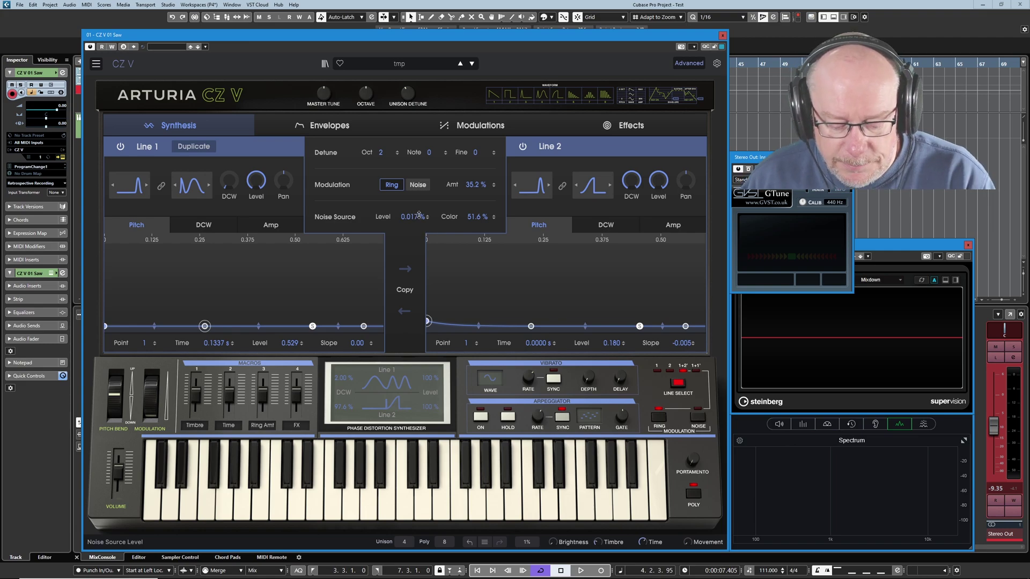
Try a noise source level of 32.0 % while playing a note, and lower it to 0.350 %.
drag(419, 215, 418, 177)
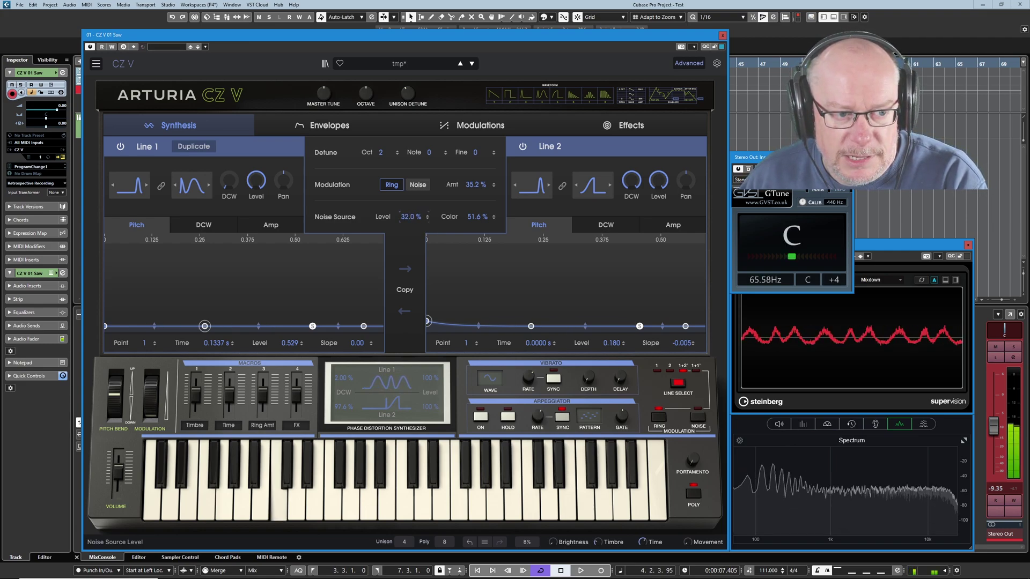
drag(411, 217, 411, 252)
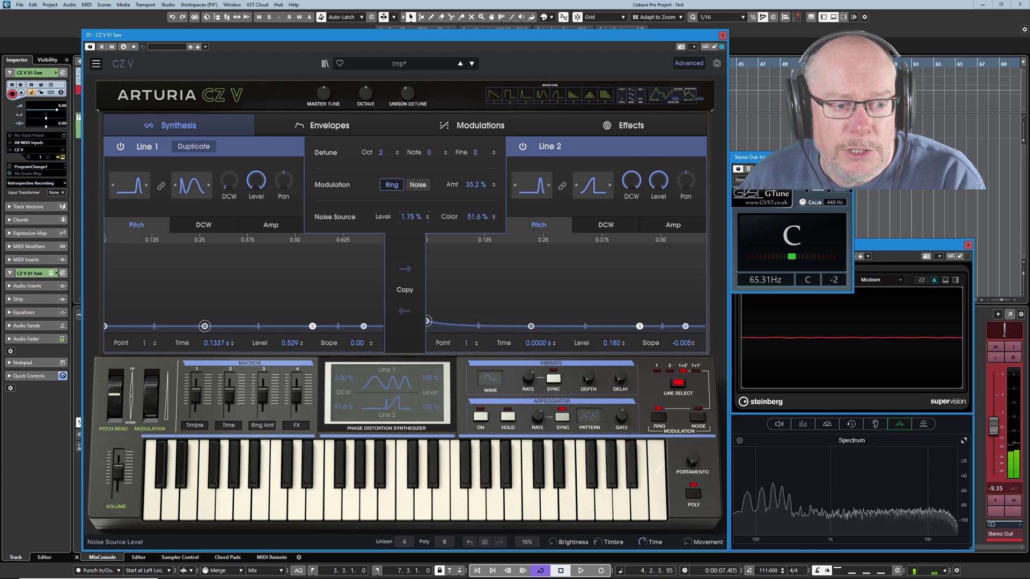
drag(411, 216, 411, 231)
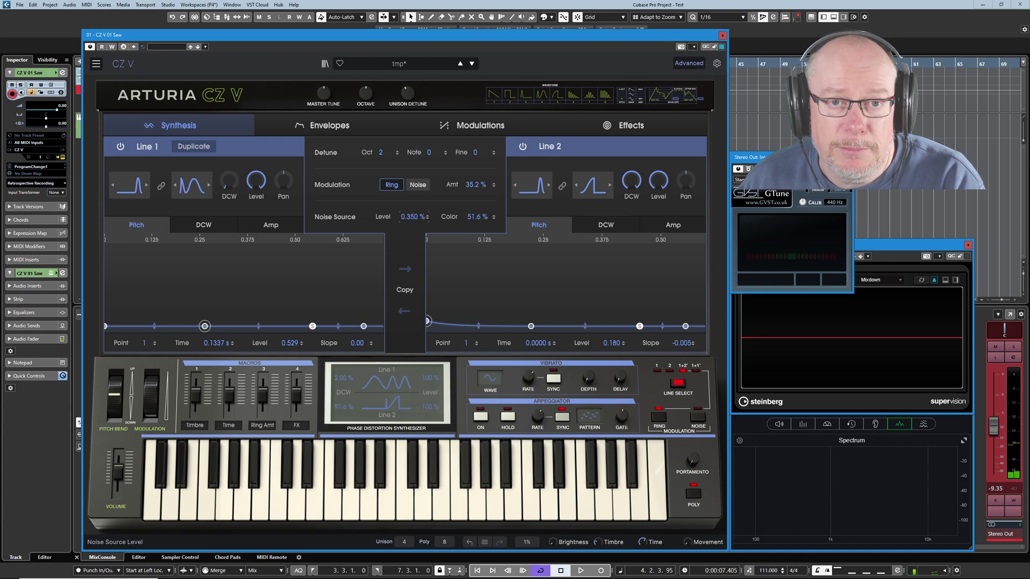
Set the noise source level to 0.018 %, and try ring modulation amounts of 0.00 % and 34.8 %.
drag(411, 217, 411, 216)
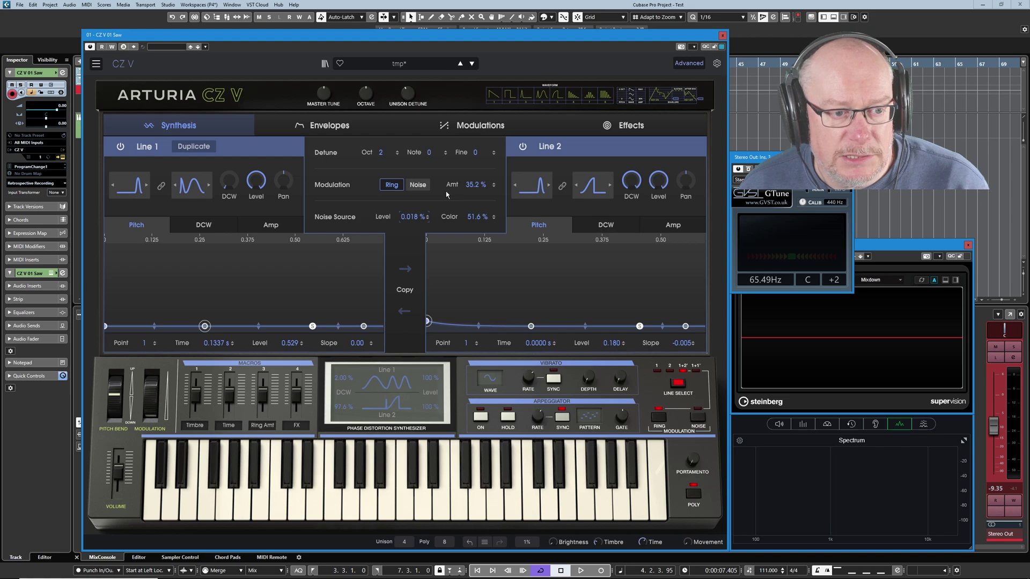
drag(474, 184, 503, 188)
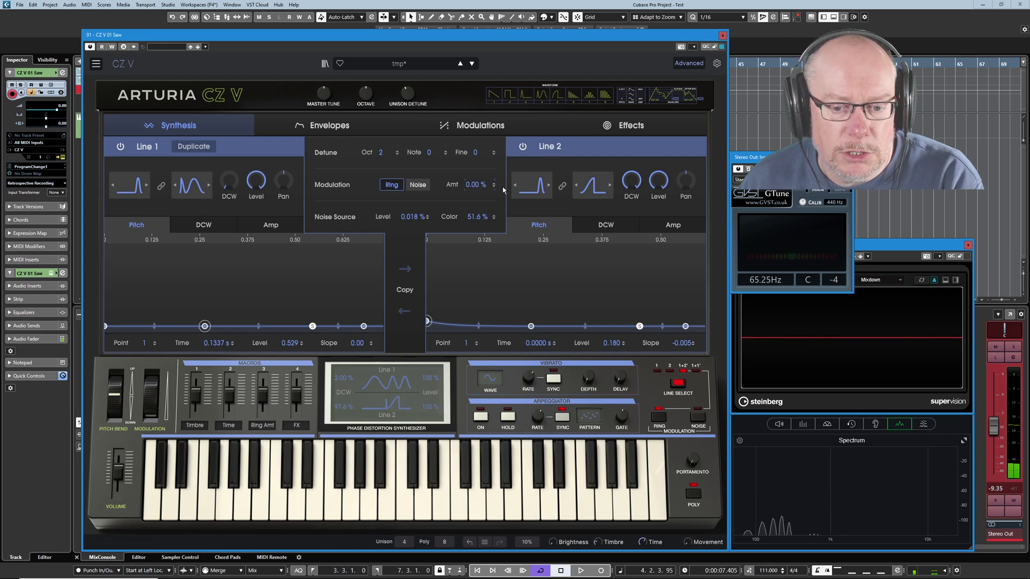
mouse_move(474, 185)
mouse_down()
mouse_move(474, 91)
mouse_move(462, 189)
mouse_up()
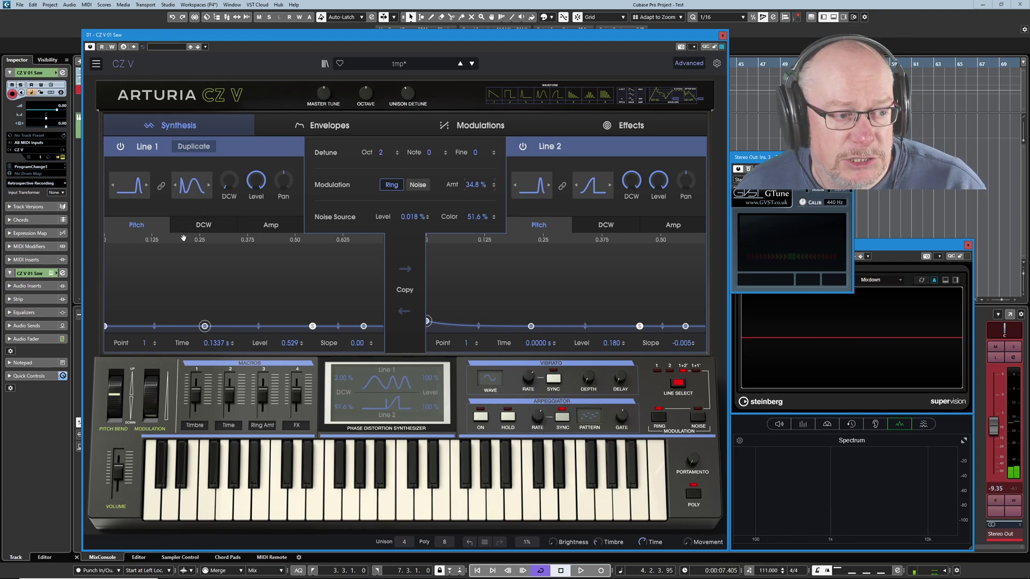
Examine the DCW envelopes of Line 1 and Line 2, and reload the tmp preset.
click(198, 225)
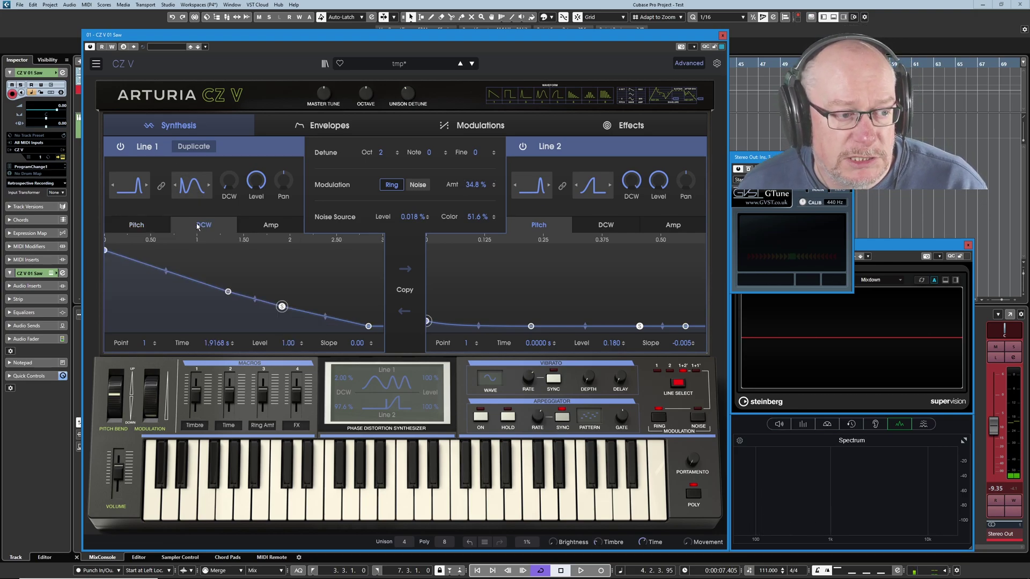
click(605, 225)
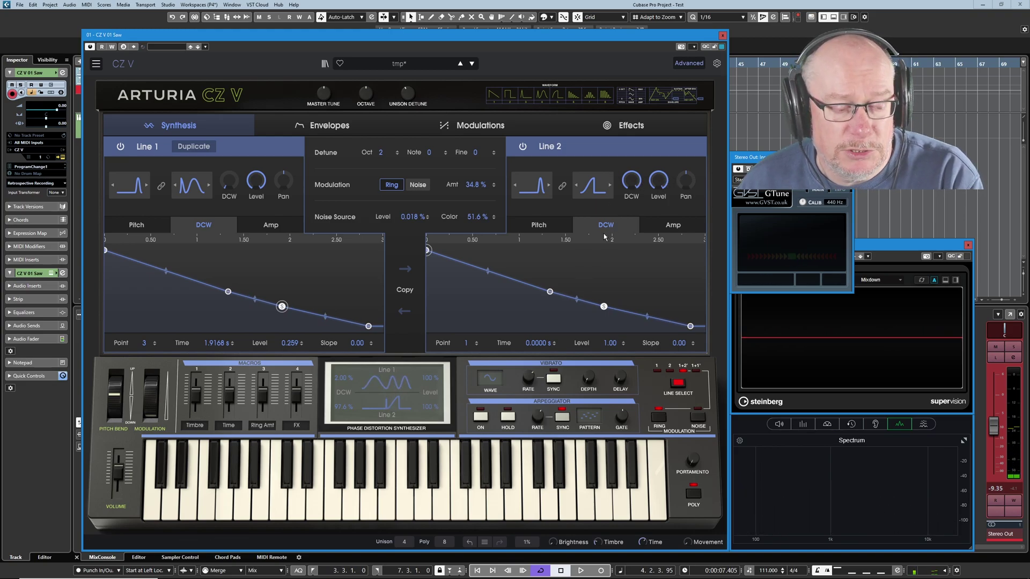
click(472, 64)
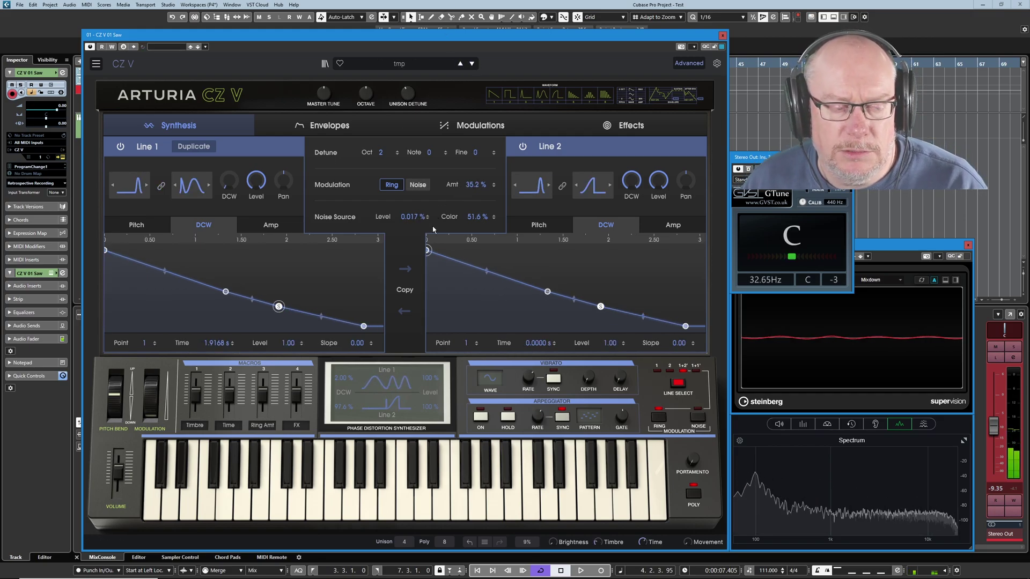
Try raising the ModWheel modulation of Vibrato Depth to 1.00, and reload tmp by way of Ring Modulation to discard it.
click(461, 127)
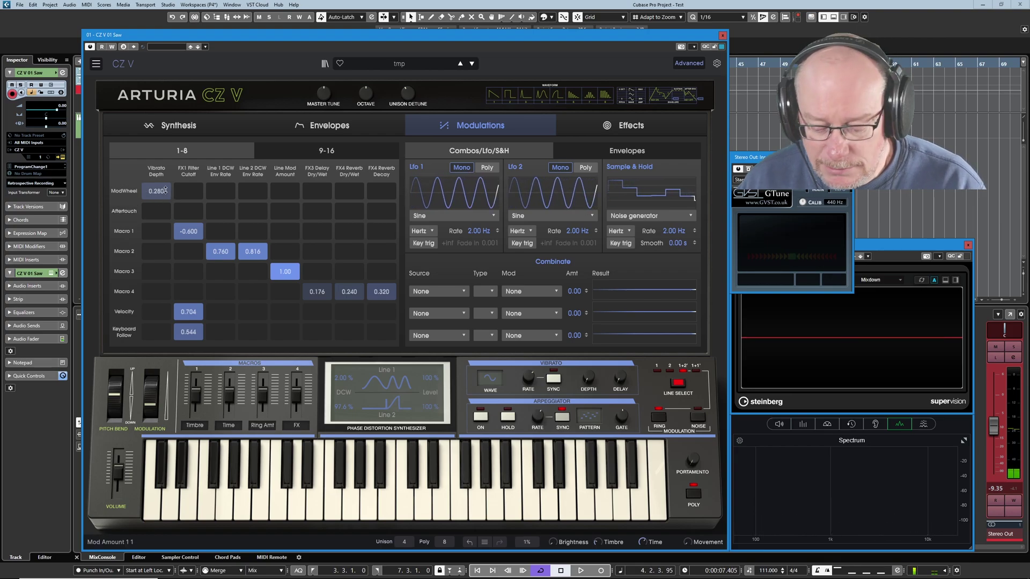
drag(161, 189, 160, 113)
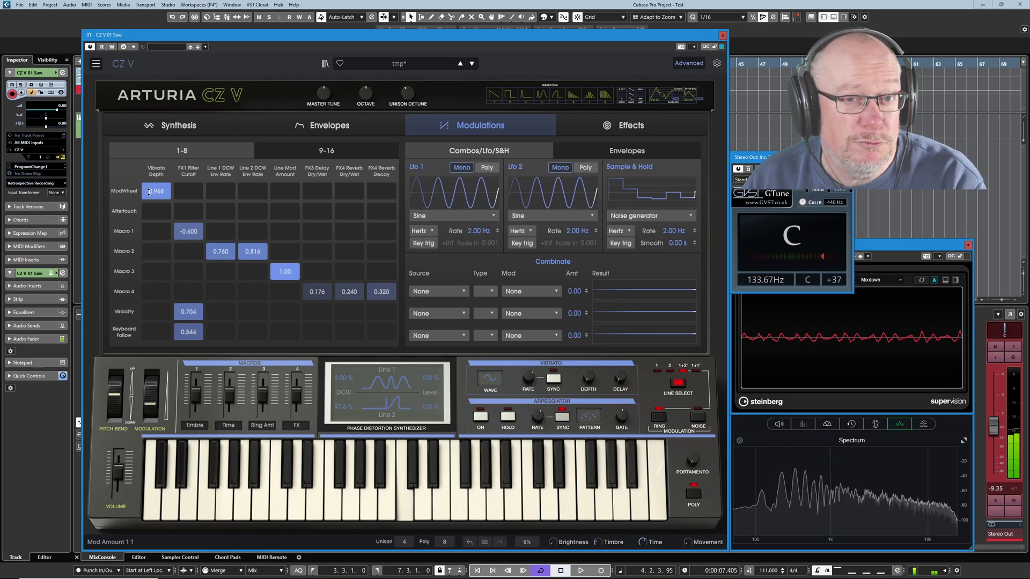
drag(149, 192, 149, 177)
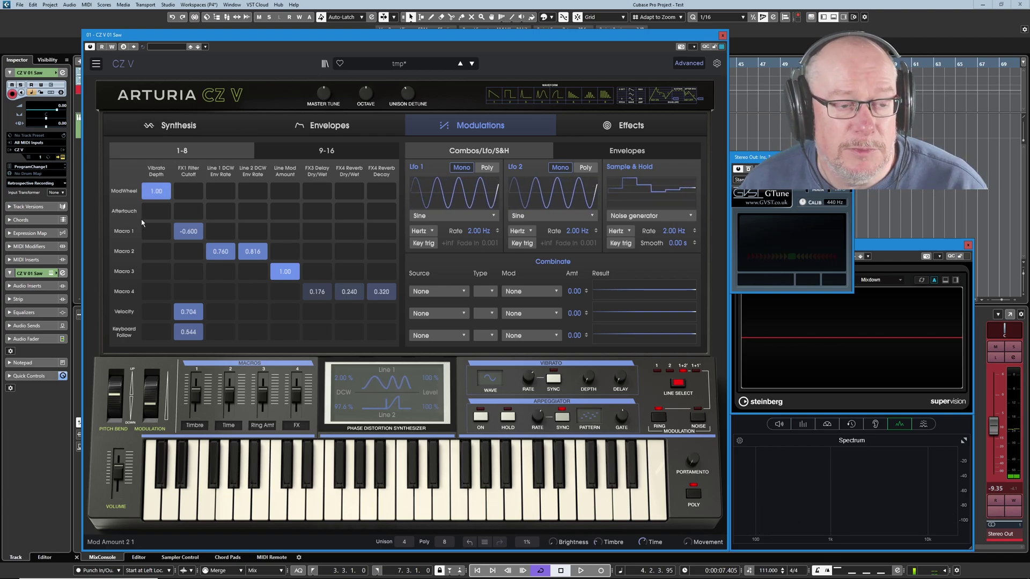
click(460, 64)
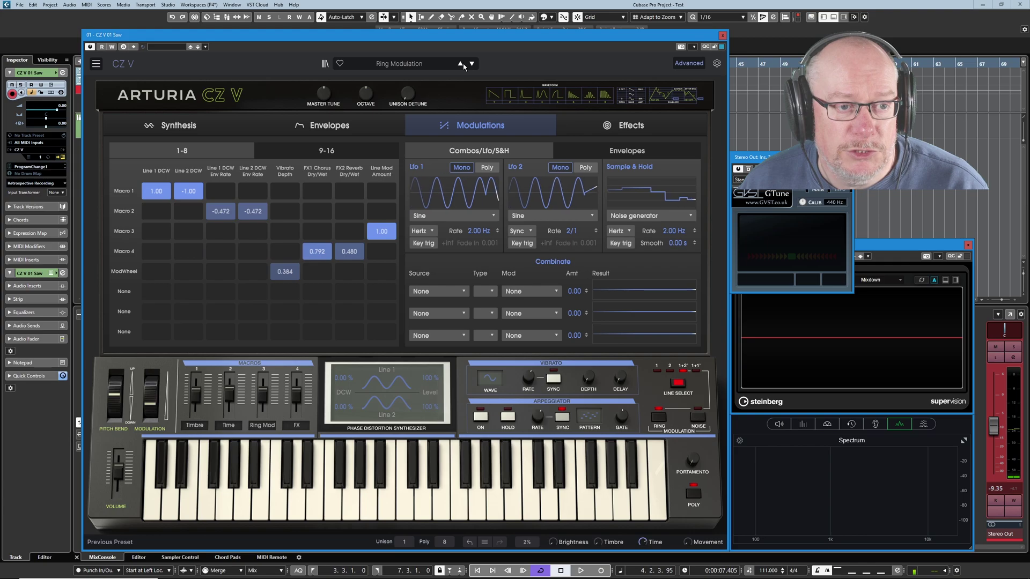
click(471, 63)
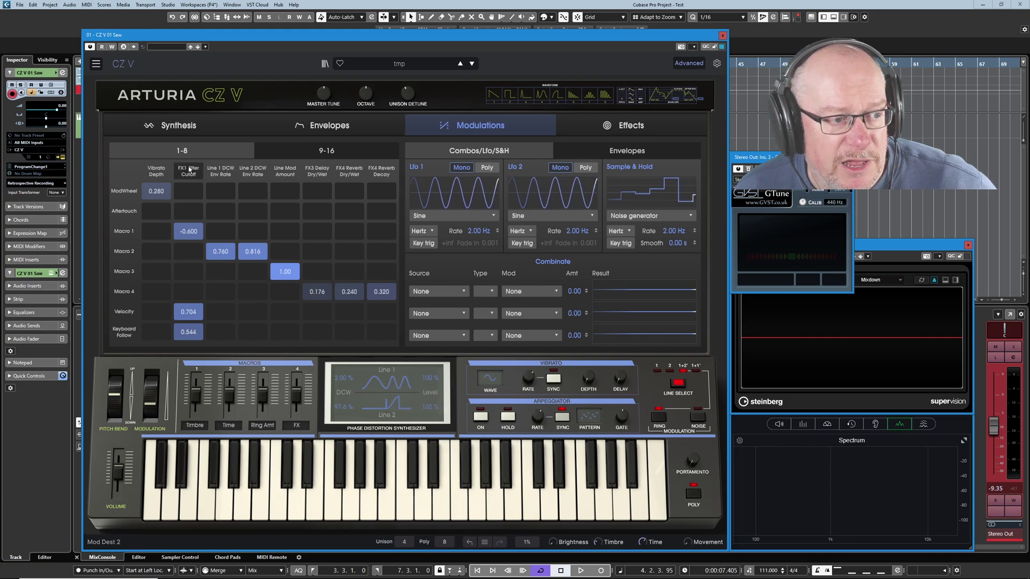
Enable the Multimode Filter effect and compare it with the FX1 Filter Cutoff routings in the modulation matrix.
click(630, 126)
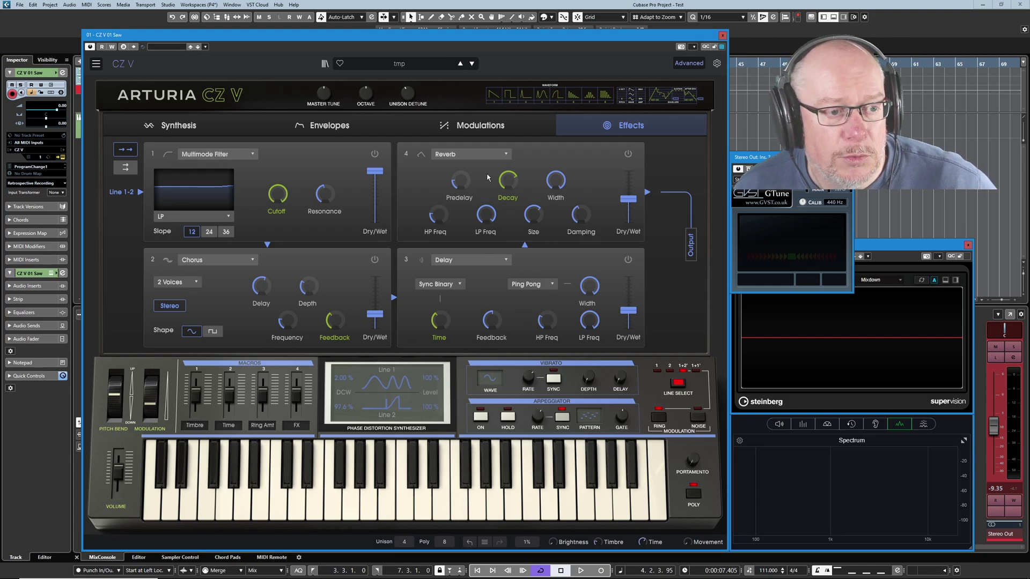
click(375, 154)
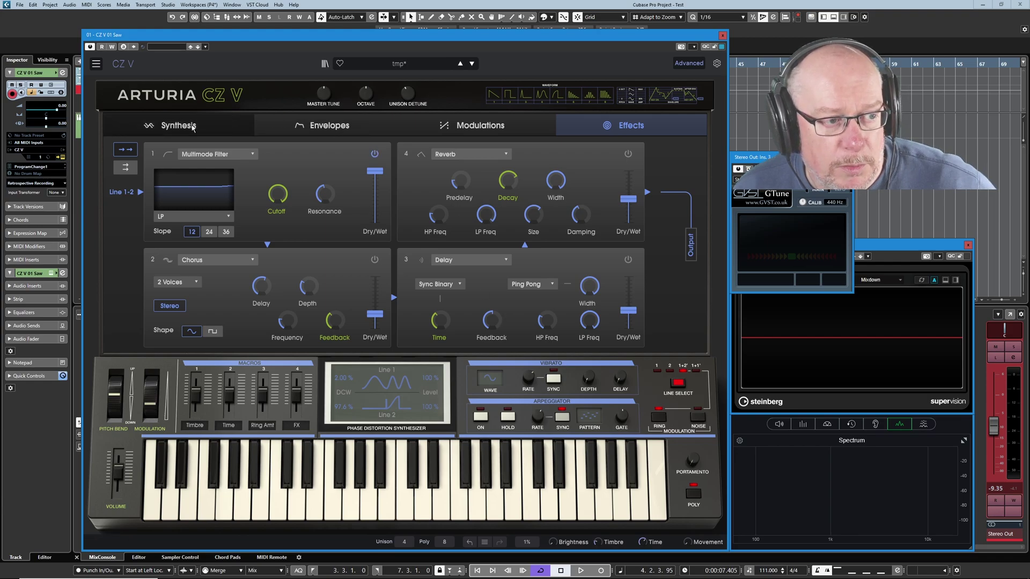
click(467, 128)
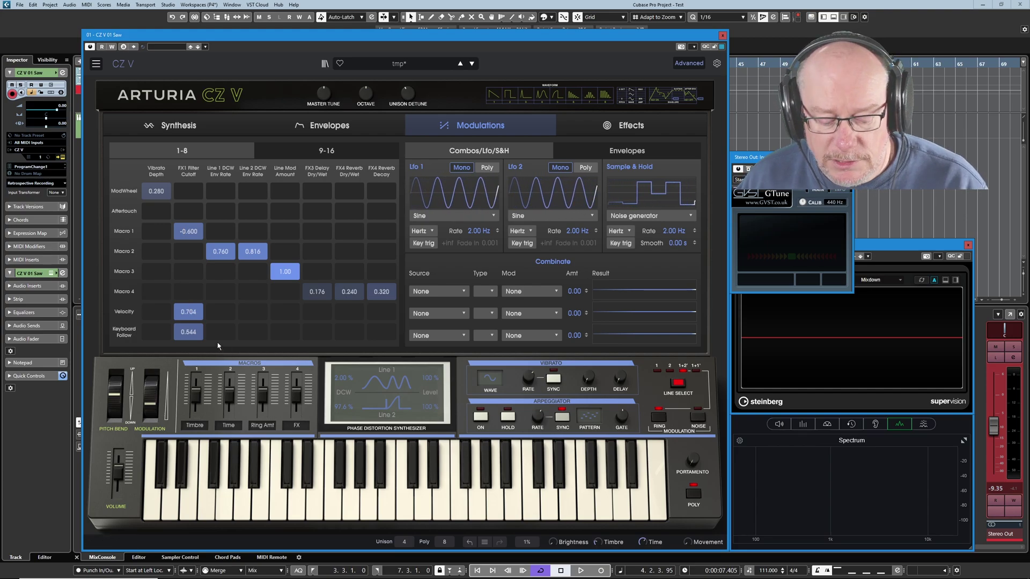
mouse_move(260, 407)
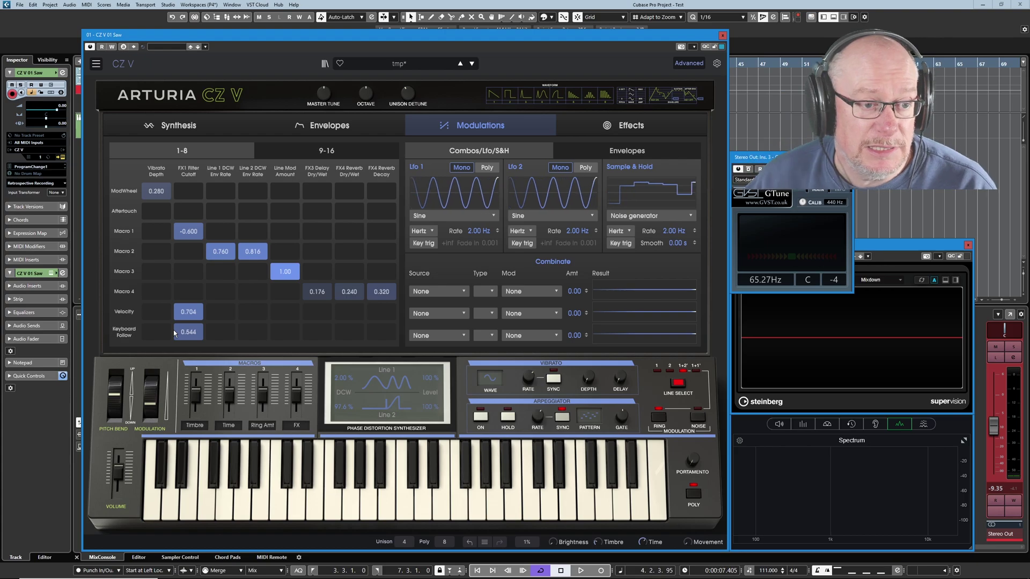
click(628, 125)
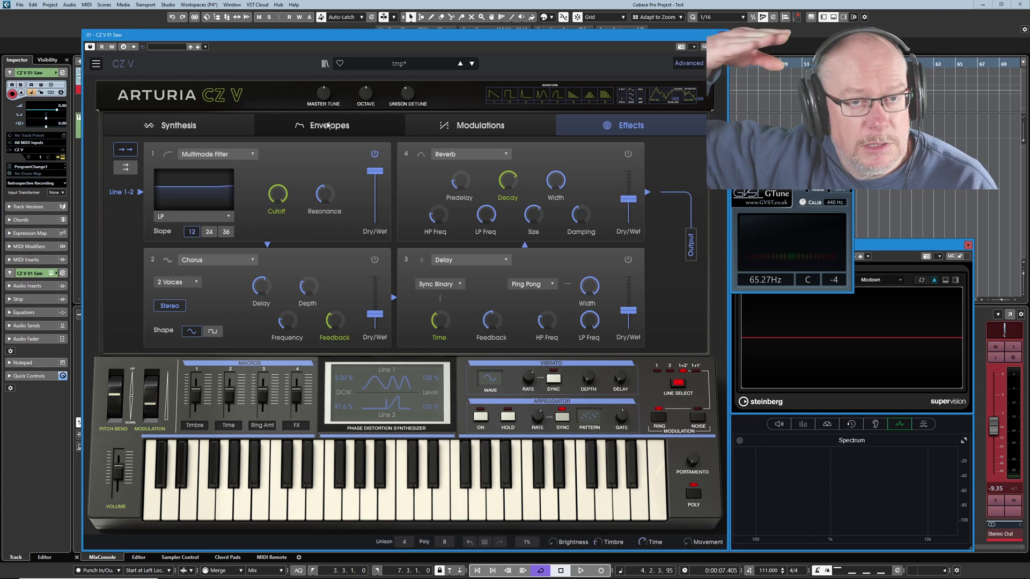
click(494, 128)
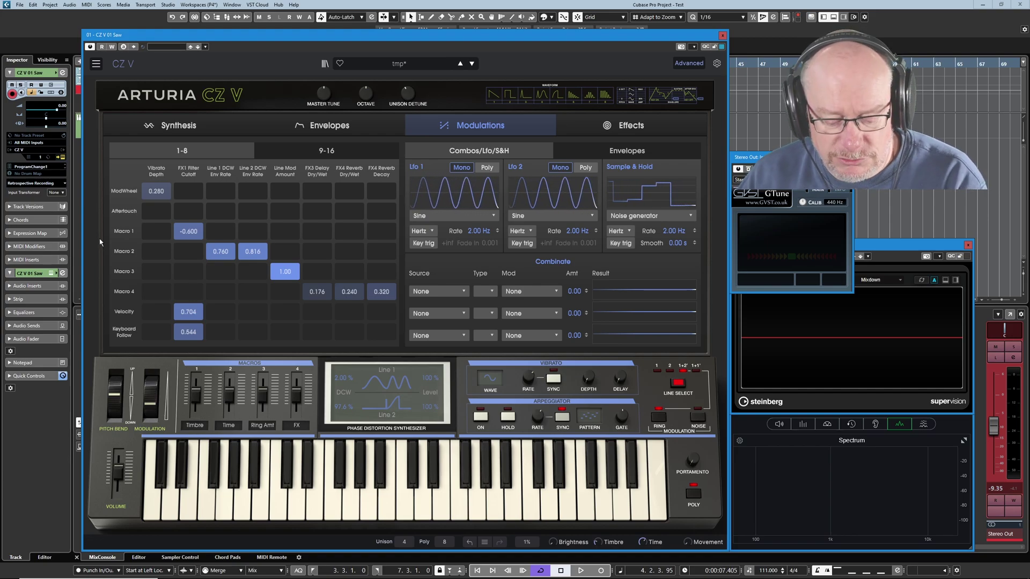
Try the Macro 1 Timbre fader to hear its effect on the filter cutoff, and return it to 0.00 %.
mouse_move(194, 395)
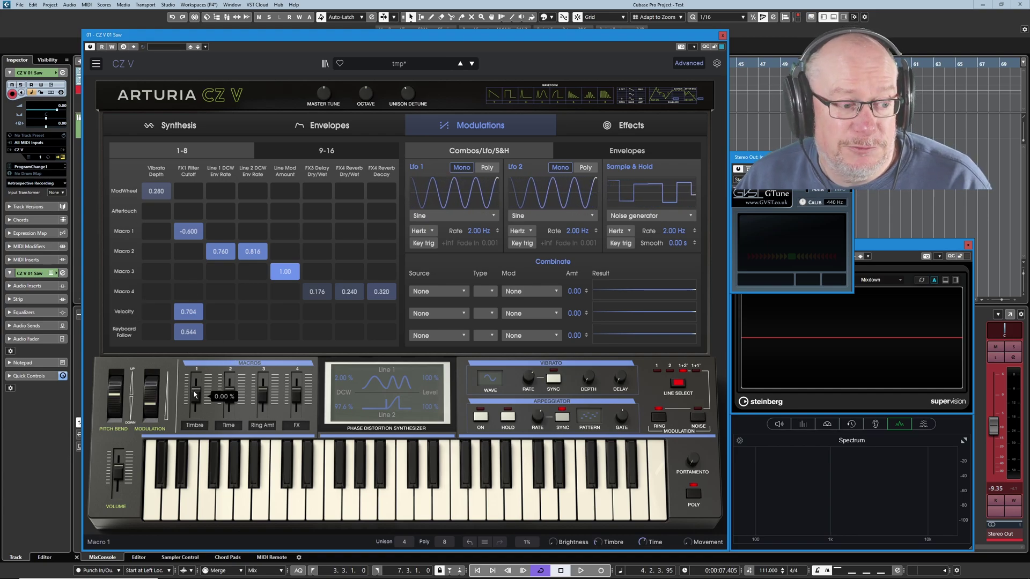
mouse_move(194, 396)
mouse_down()
mouse_move(194, 412)
mouse_move(194, 395)
mouse_up()
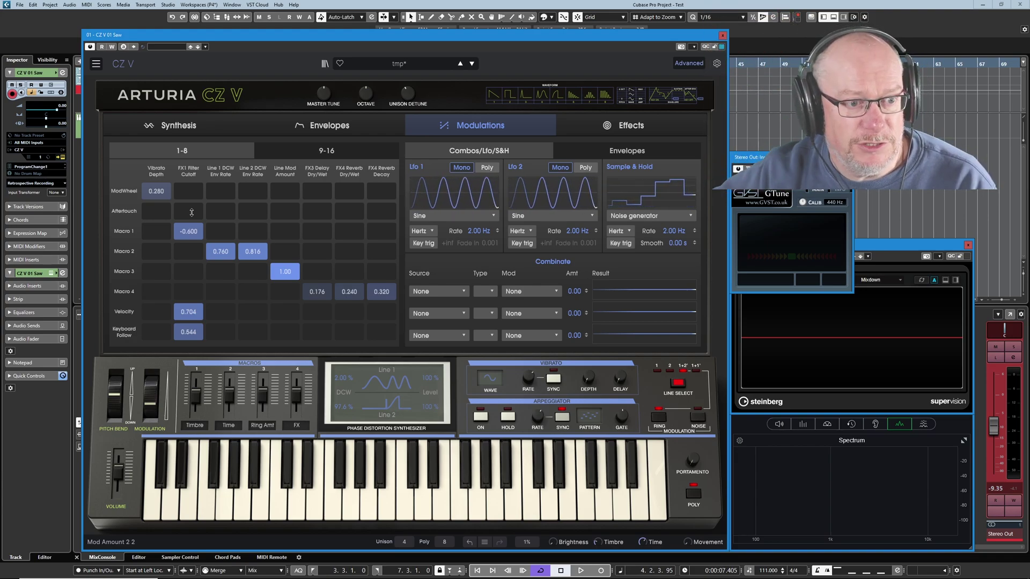
drag(194, 396, 189, 368)
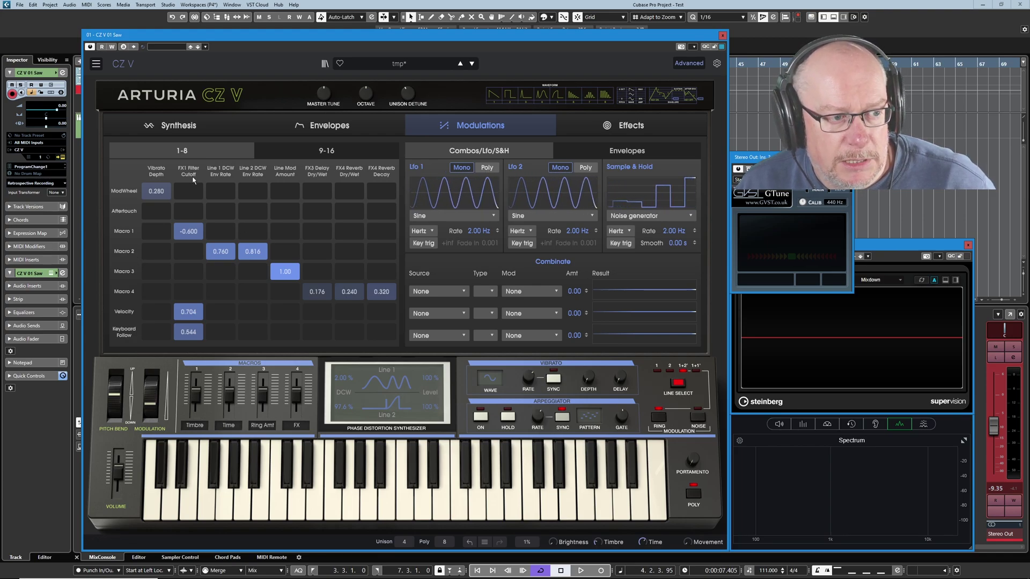
Try the Macro 2 Time fader at a high setting and at 45.6 % against the DCW envelopes, and reload tmp.
click(177, 126)
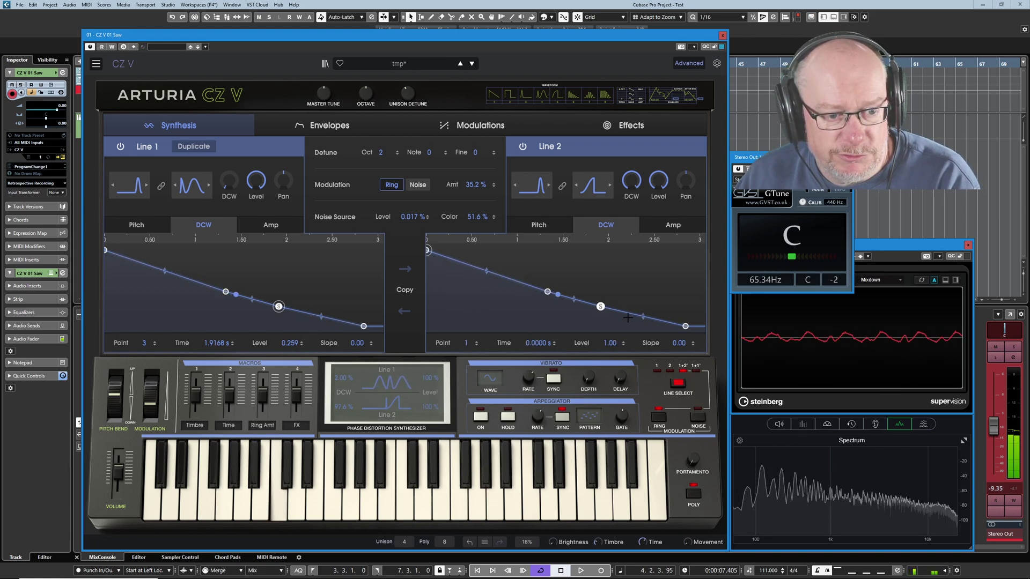
mouse_move(232, 389)
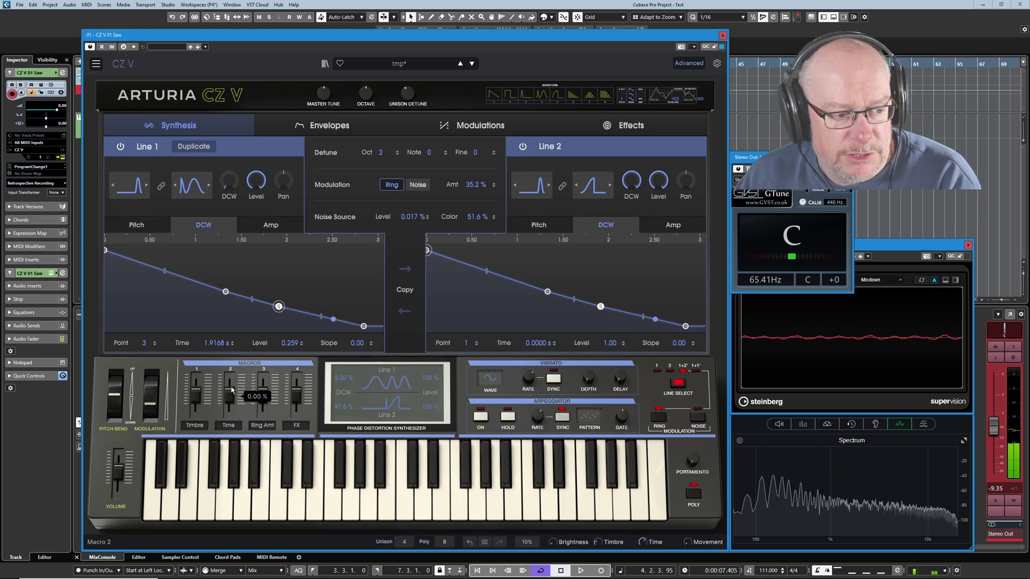
drag(230, 395, 230, 381)
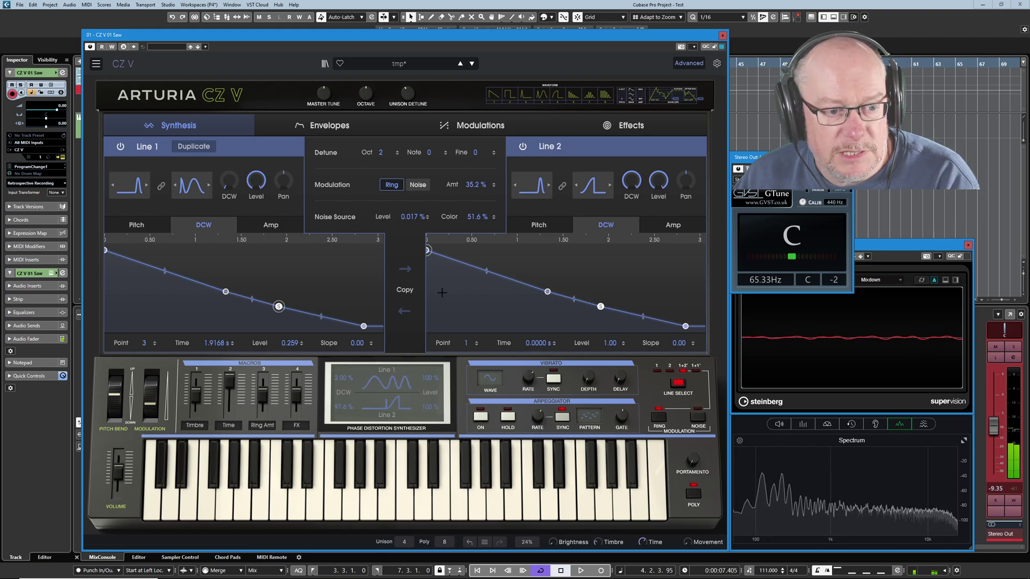
drag(231, 379, 230, 389)
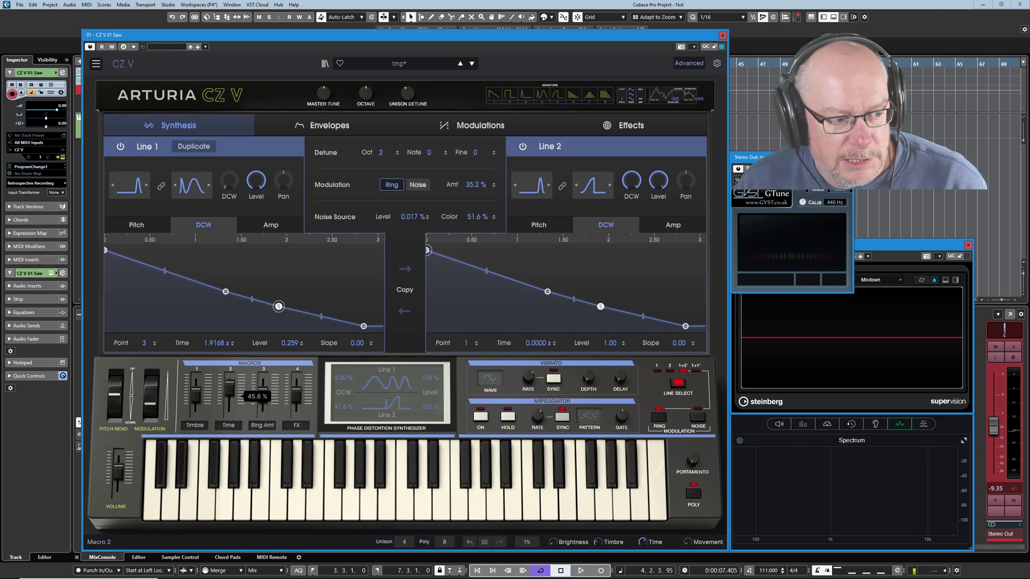
click(458, 65)
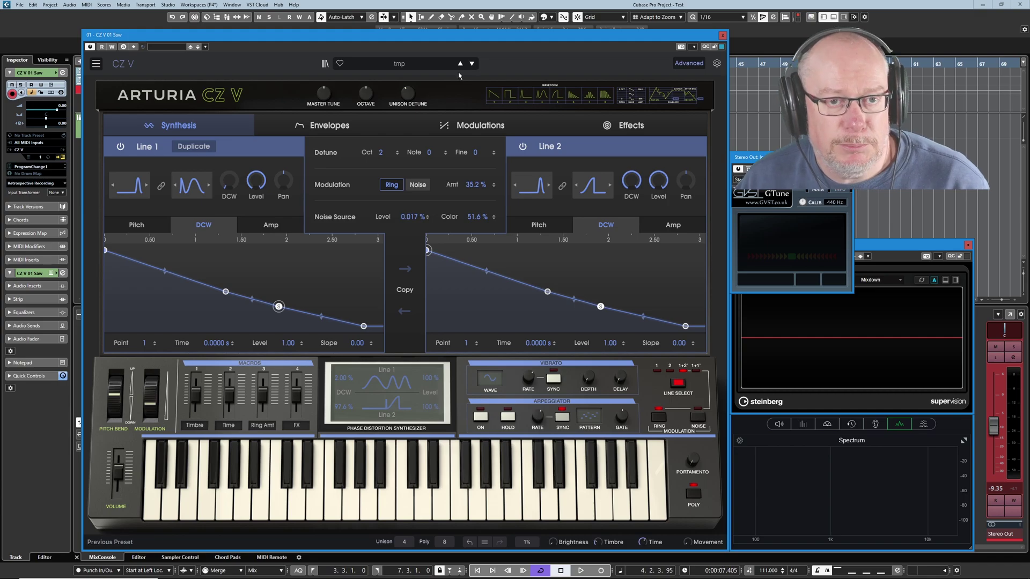
Check the Macro 3 routing, try the Ring Amt macro fader, and set the ring modulation amount to 32.0 %.
click(490, 126)
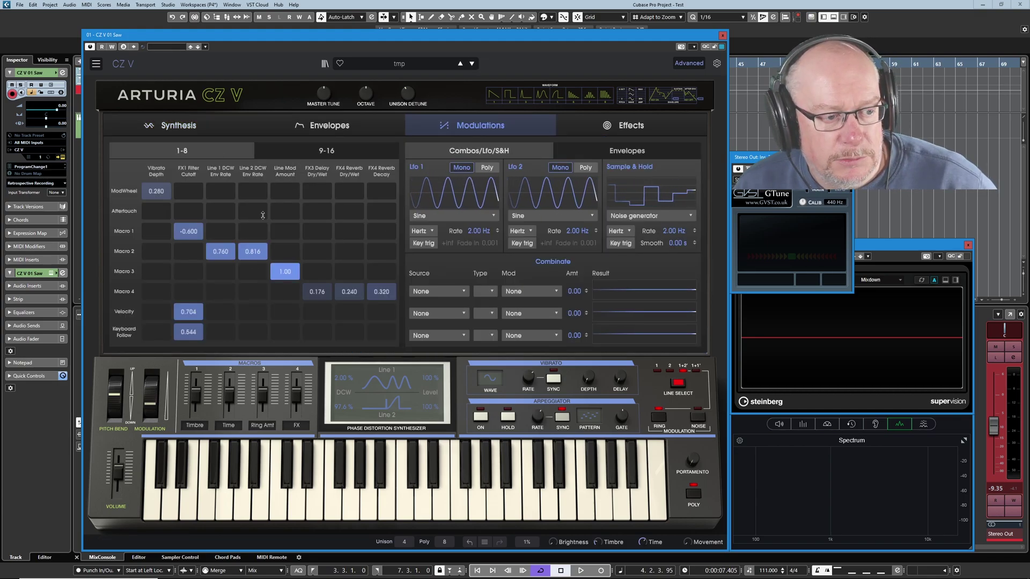
click(184, 129)
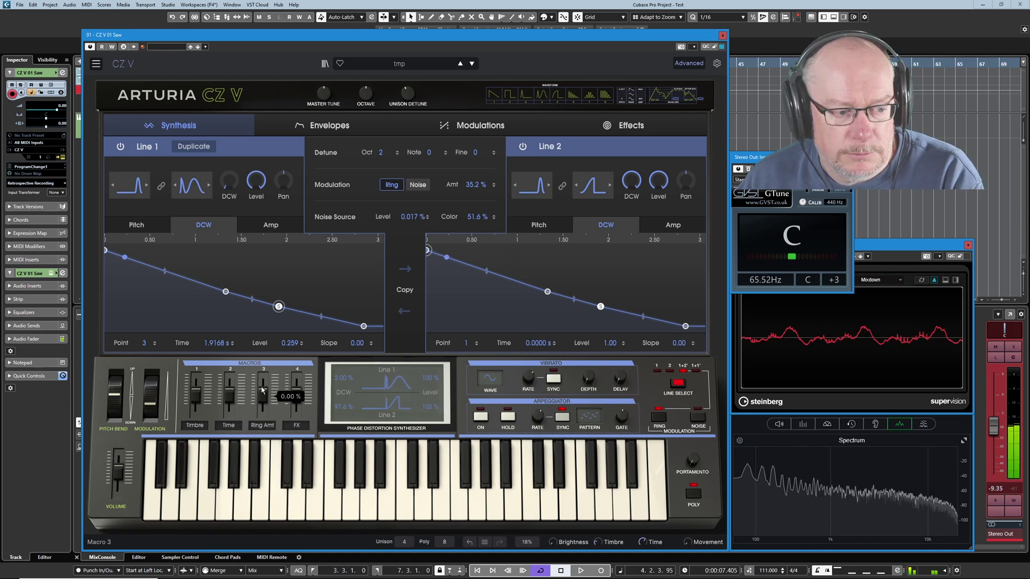
mouse_move(263, 396)
mouse_down()
mouse_move(262, 374)
mouse_move(263, 398)
mouse_up()
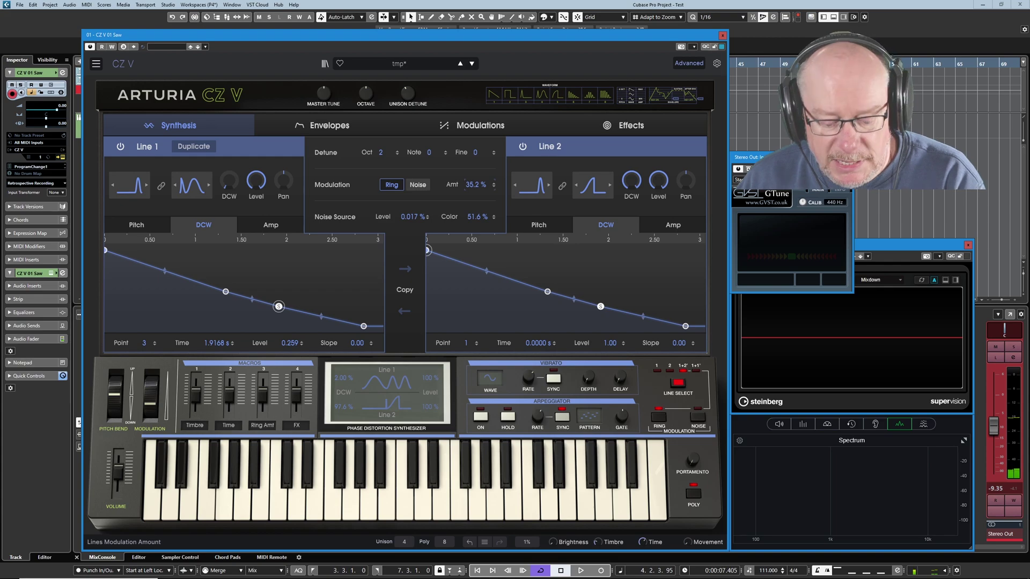
mouse_move(476, 185)
mouse_down()
mouse_move(476, 161)
mouse_move(476, 187)
mouse_up()
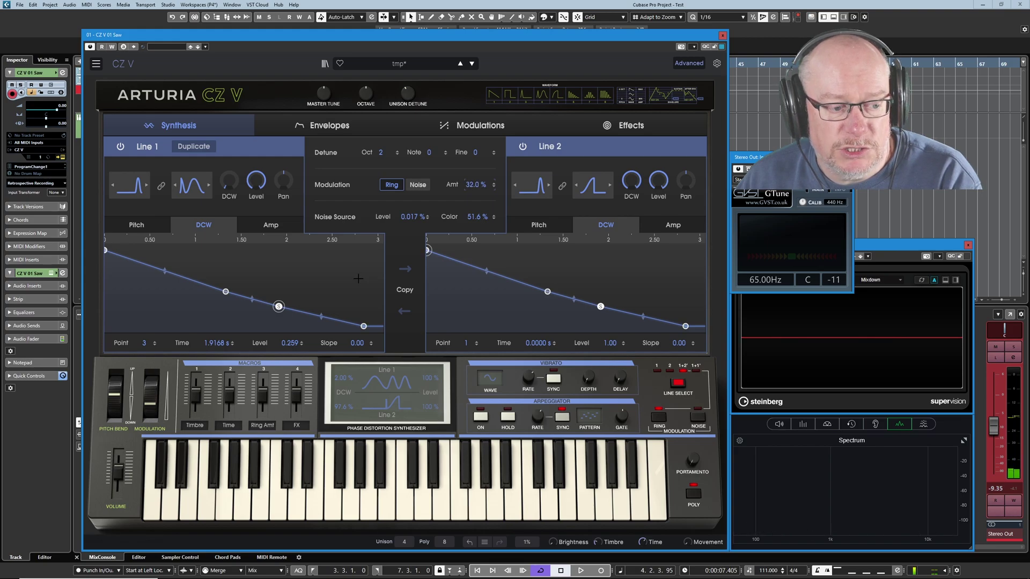
mouse_move(262, 385)
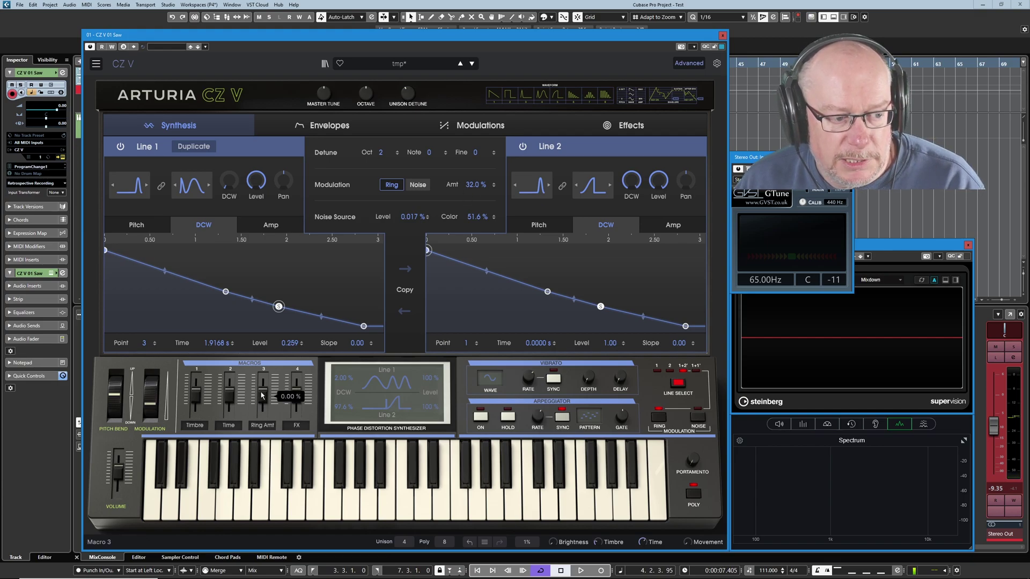
Compare the Macro 4 routings with the effects, raise the Macro 4 FX fader, and enable the Delay effect.
click(481, 125)
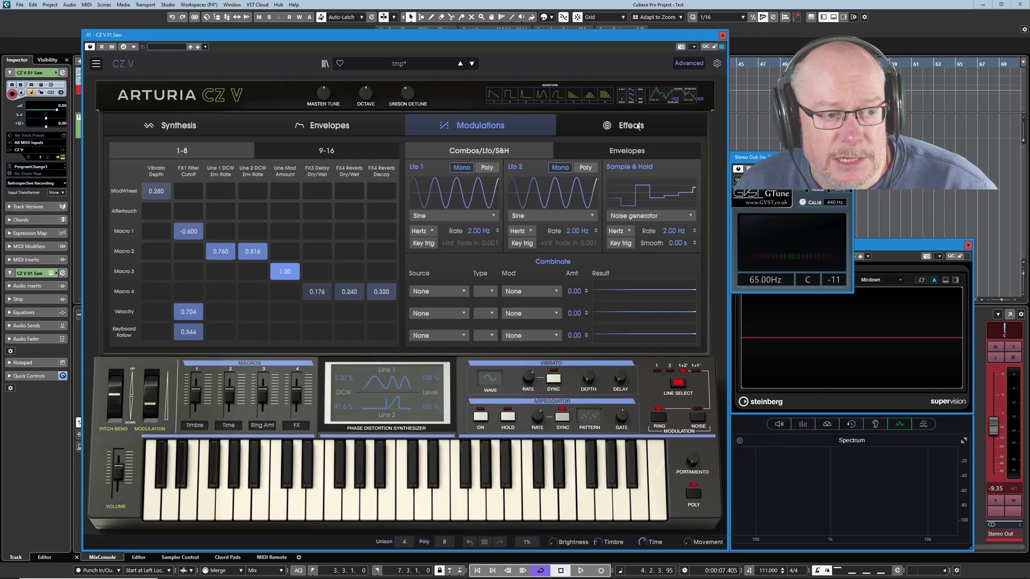
click(624, 134)
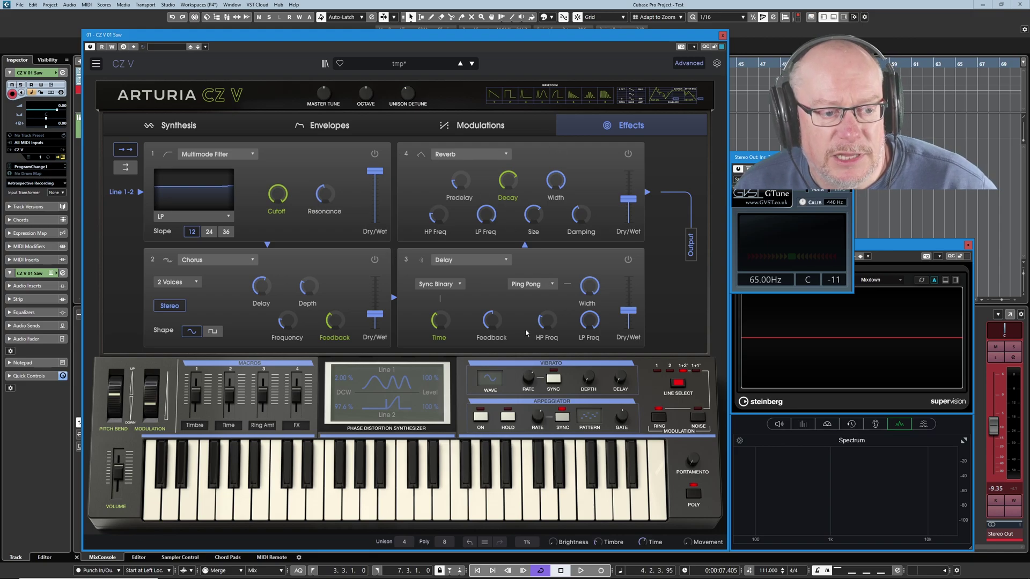
click(480, 125)
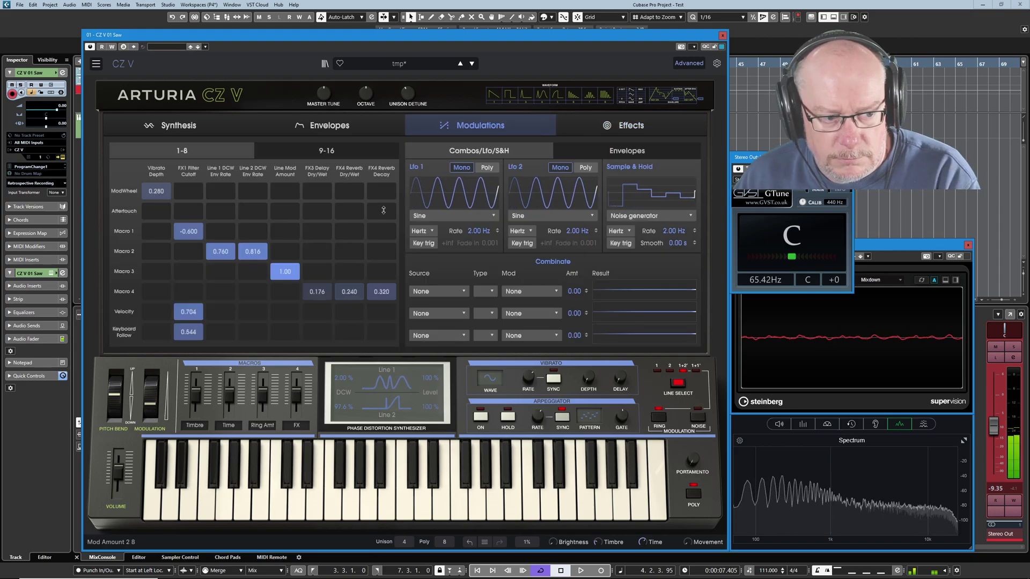
mouse_move(297, 400)
mouse_down()
mouse_move(297, 379)
mouse_move(293, 389)
mouse_up()
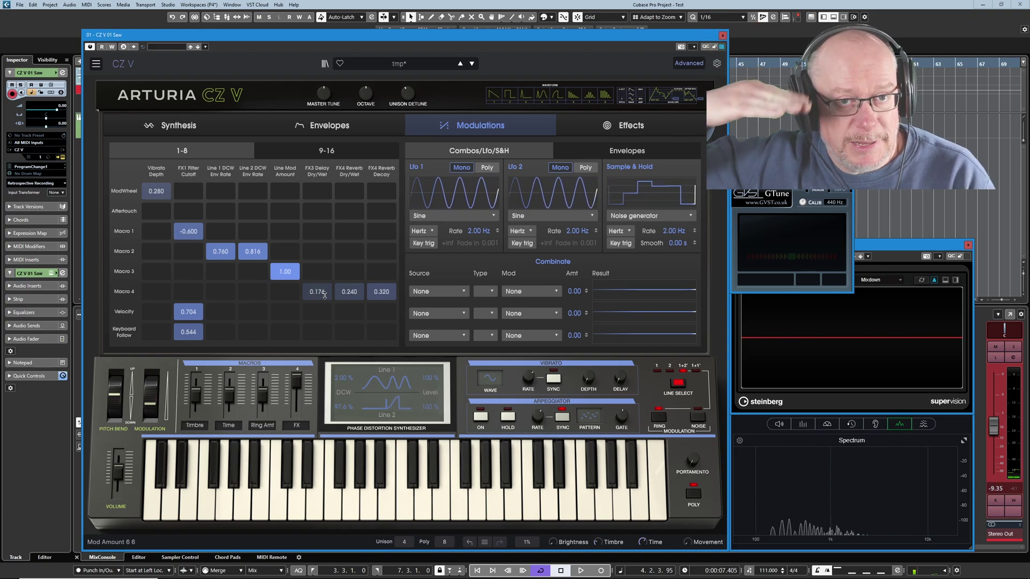
click(638, 127)
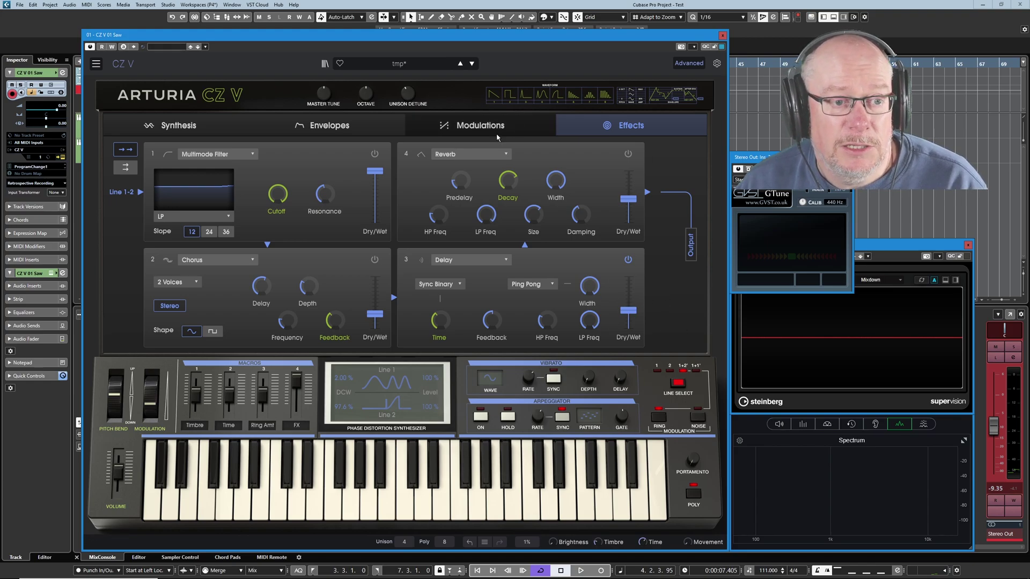
Compare the Macro 4 modulation routings with the effects chain, and enable the Reverb effect.
click(480, 125)
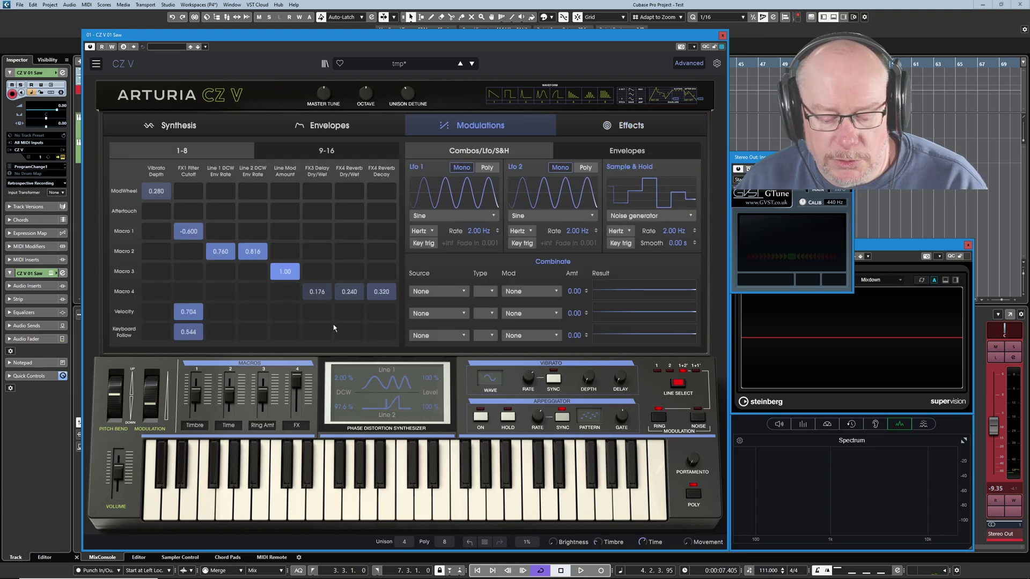
click(628, 126)
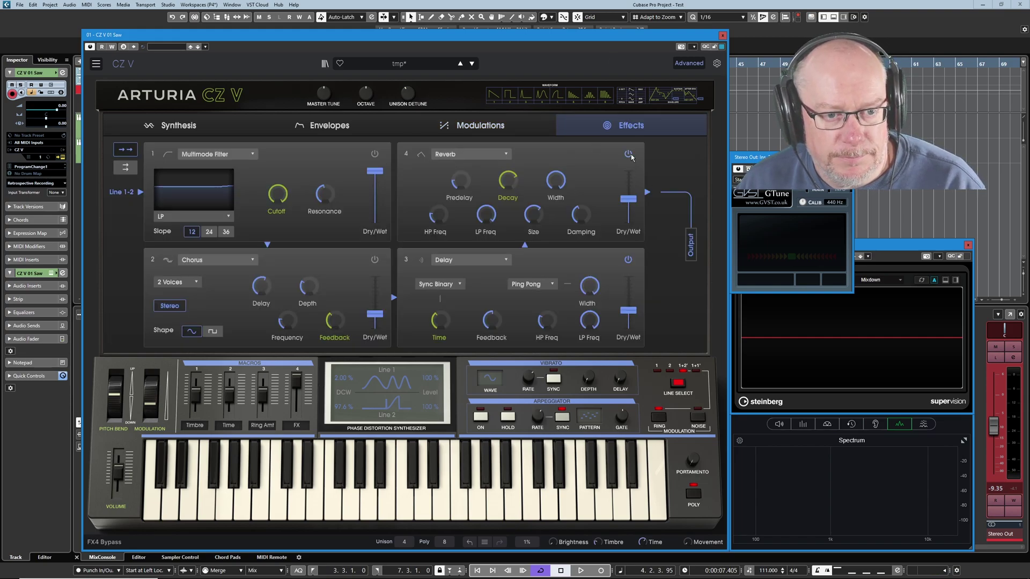
click(485, 127)
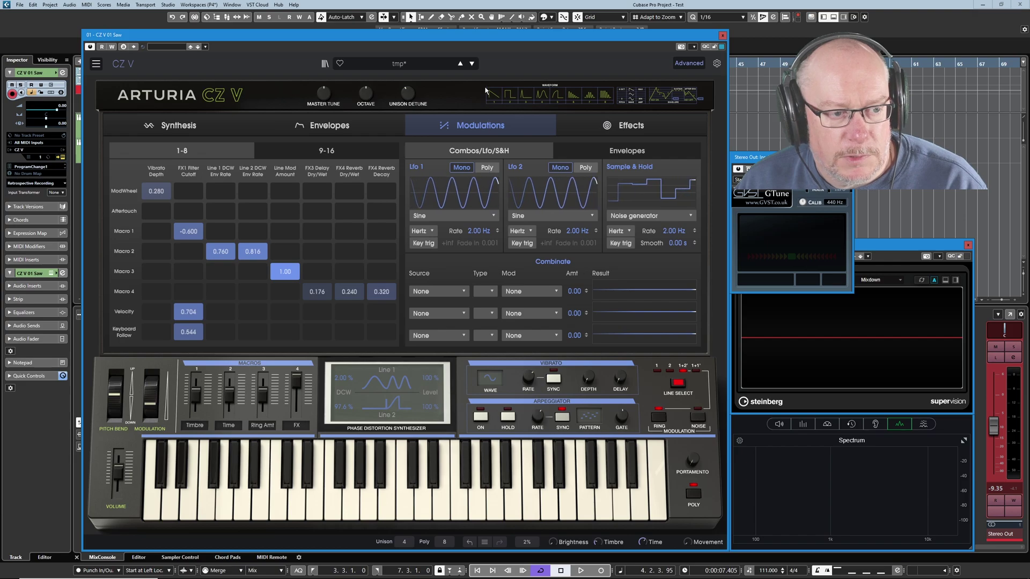
click(637, 133)
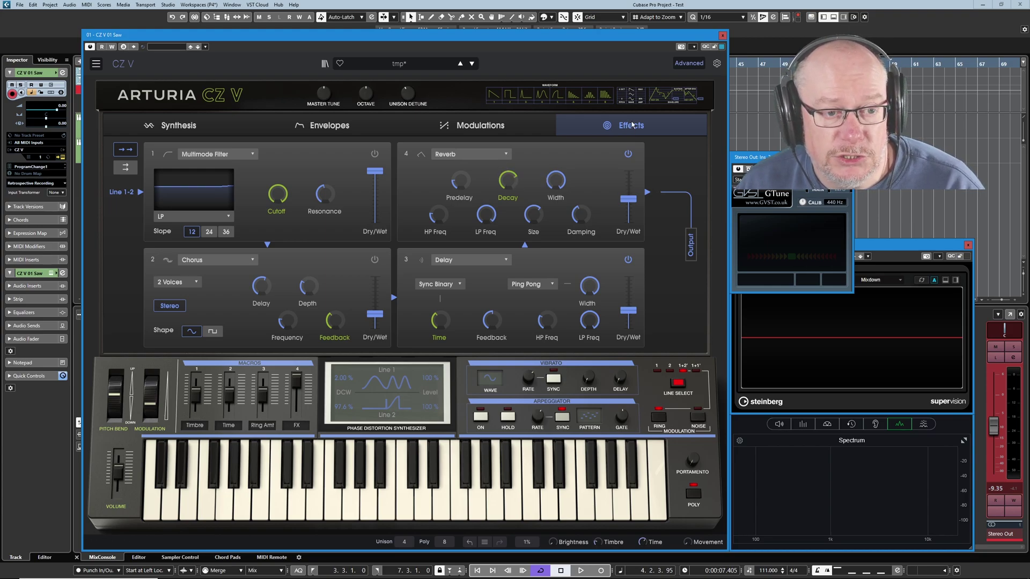
click(494, 127)
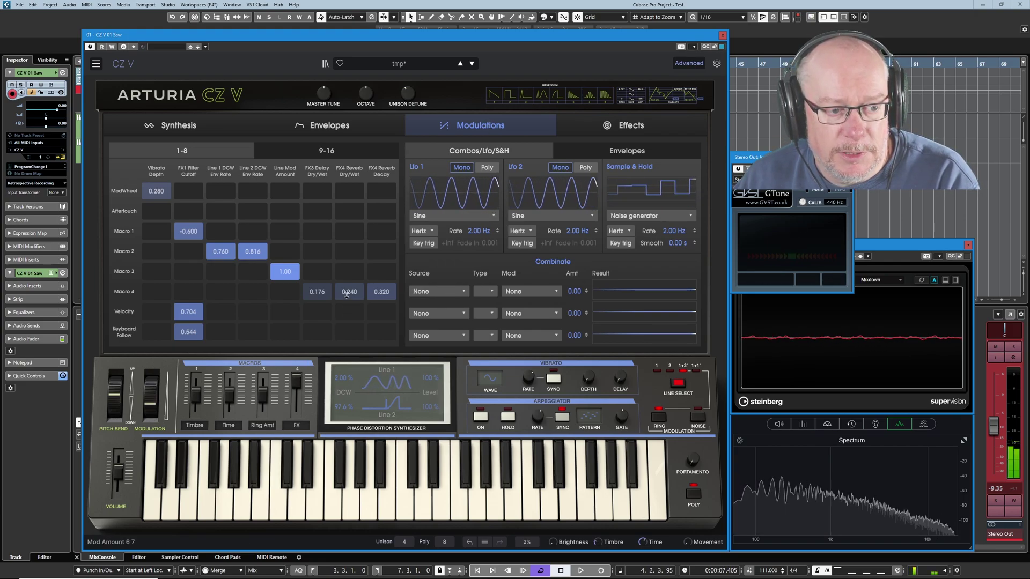
Lower the Macro 4 FX fader from 100 % to hear its effect on the delay and reverb.
mouse_move(299, 379)
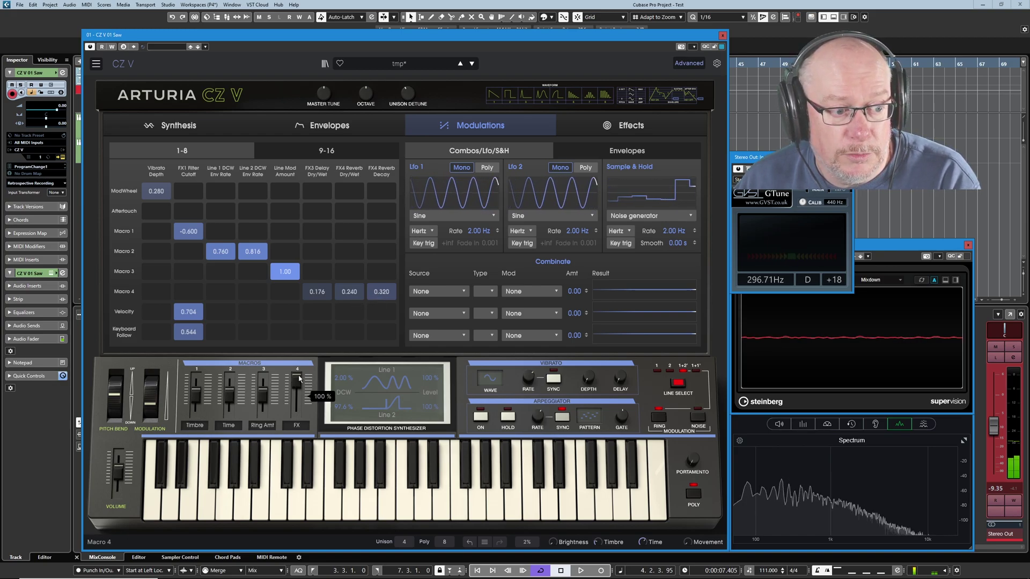
drag(300, 379, 300, 400)
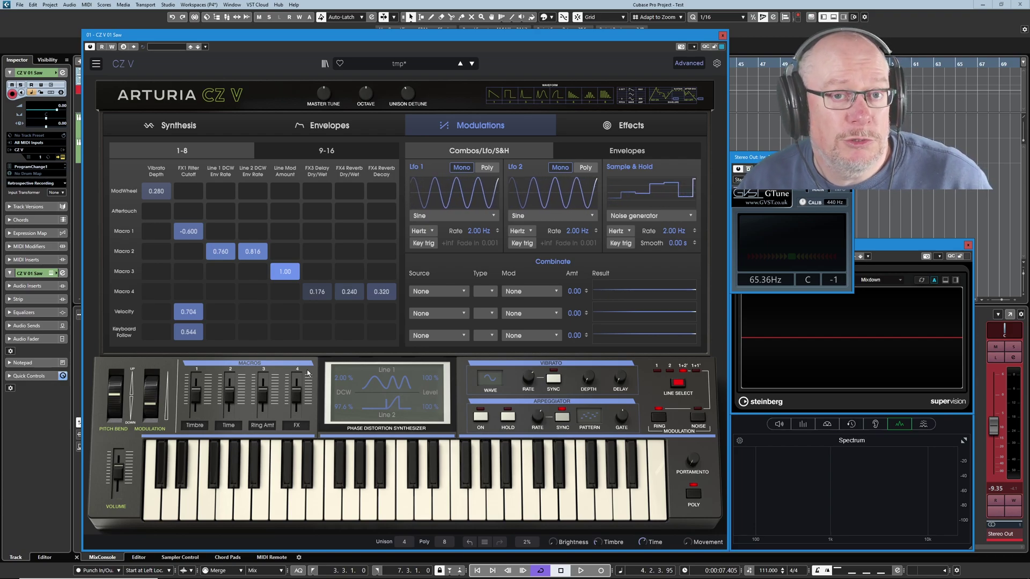
Open the list of preset categories.
click(398, 63)
mouse_move(416, 125)
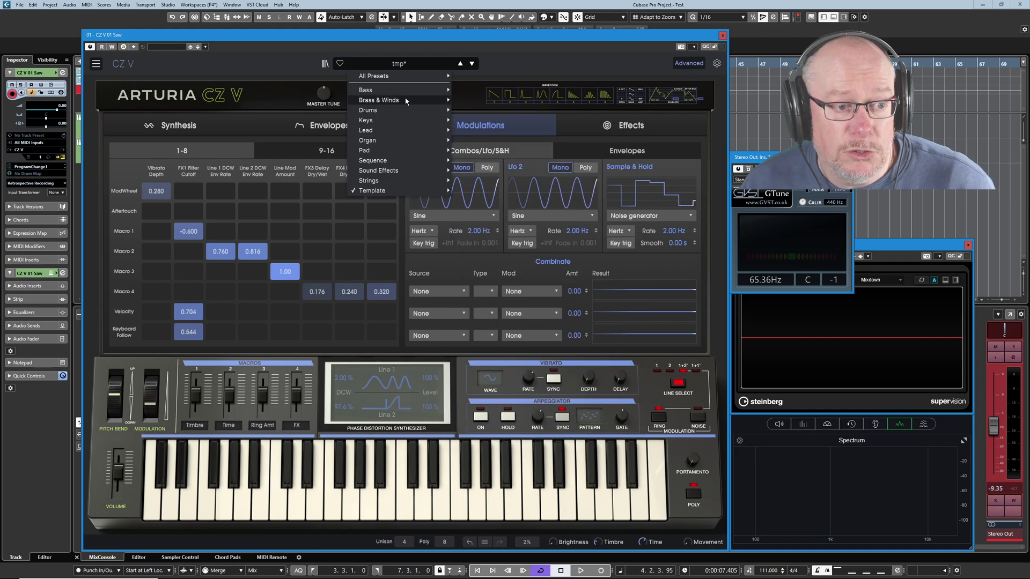